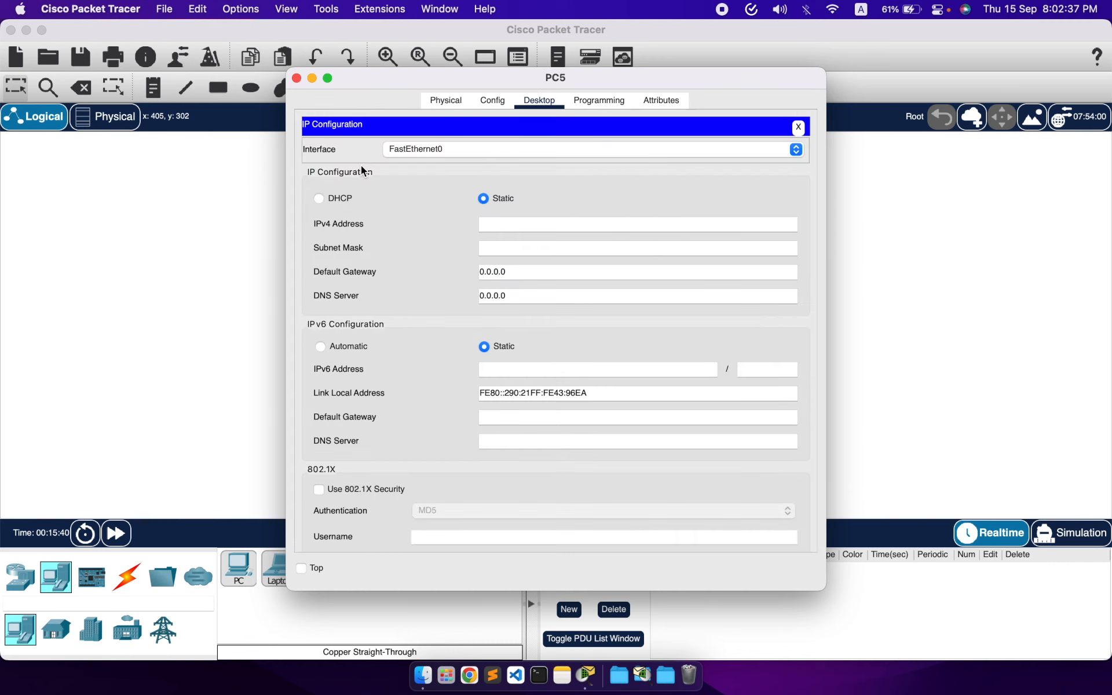
# Close PC5's IP configuration and delete the selected switch and three PCs from the workspace
pyautogui.click(519, 224)
pyautogui.click(296, 78)
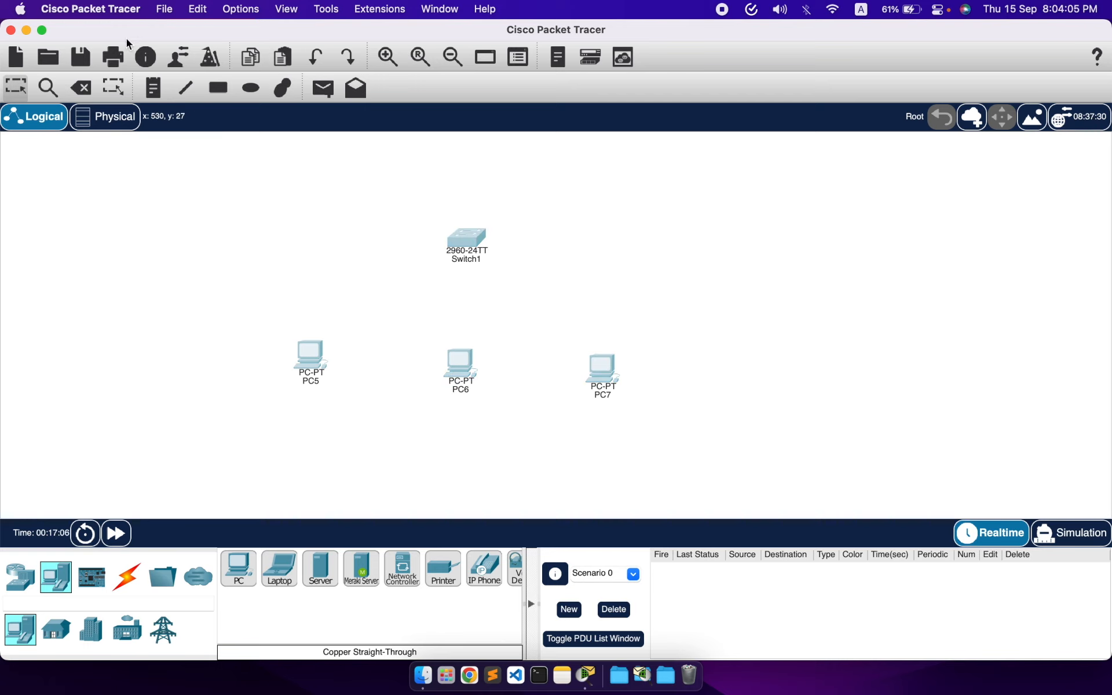
pyautogui.click(80, 89)
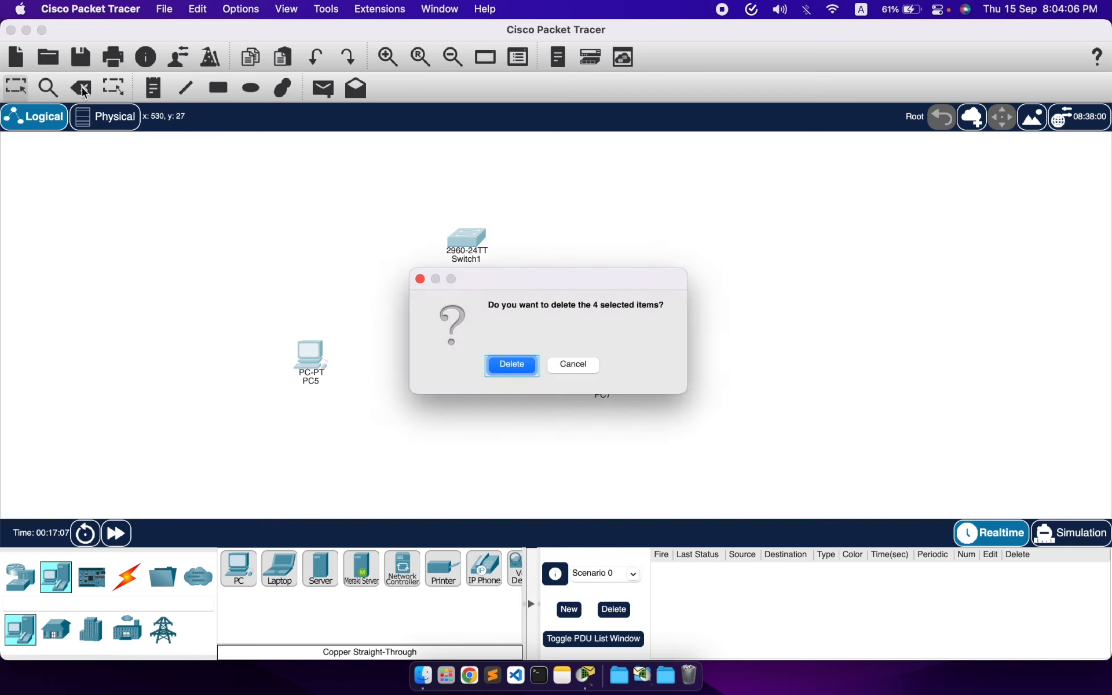
pyautogui.click(520, 367)
pyautogui.press('Escape')
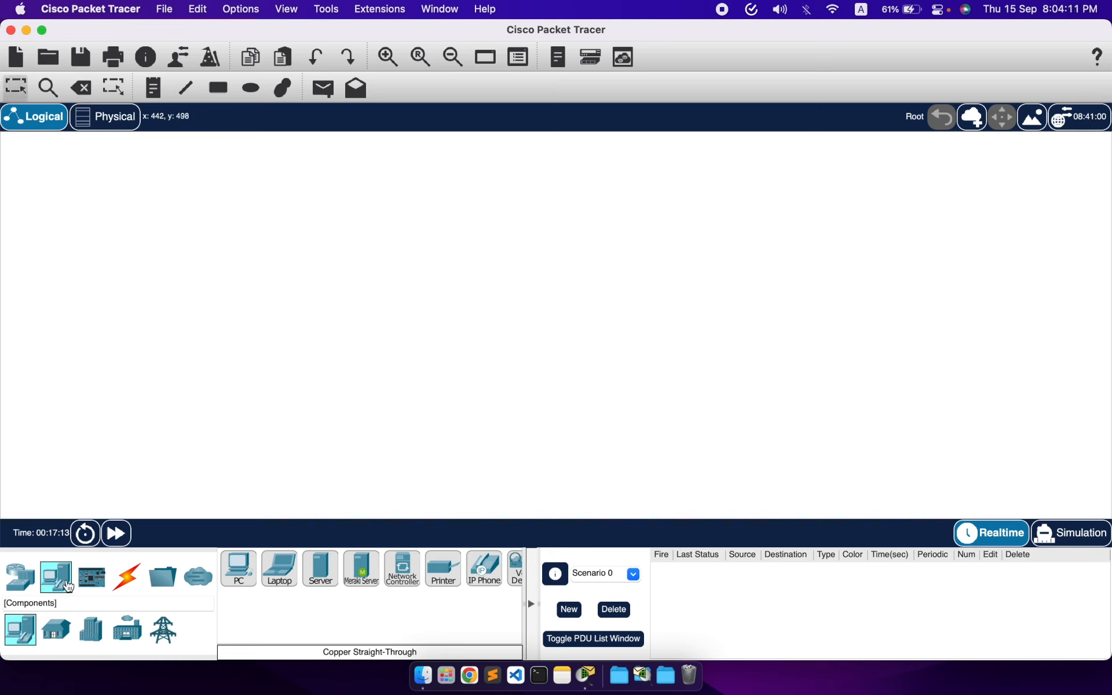
# Place a server near the top centre of the empty workspace and name it DHCP
pyautogui.click(26, 579)
pyautogui.click(54, 579)
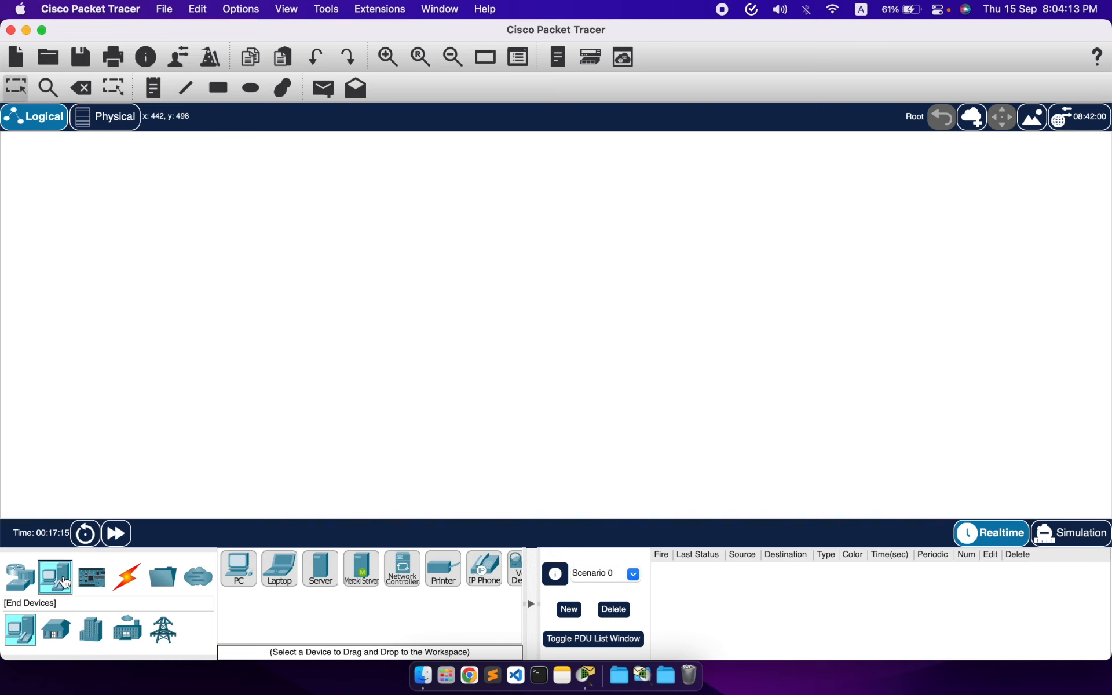
pyautogui.click(319, 568)
pyautogui.click(523, 241)
pyautogui.moveTo(523, 241); pyautogui.dragTo(500, 174)
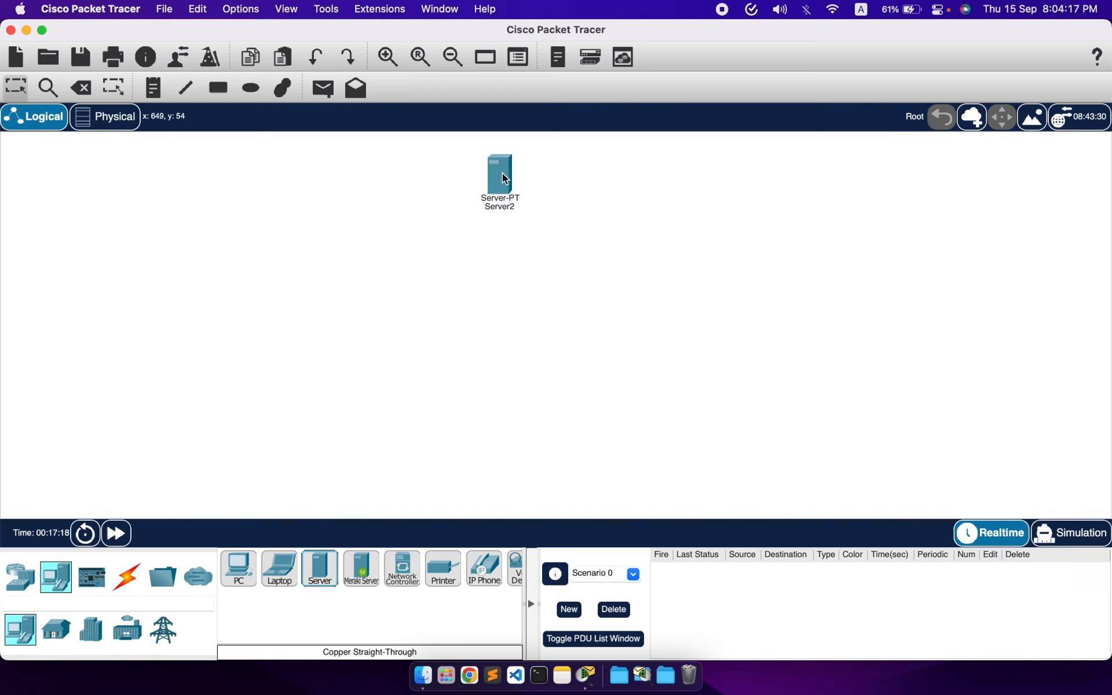
pyautogui.click(512, 208)
pyautogui.write('DHCP')
pyautogui.press('Return')
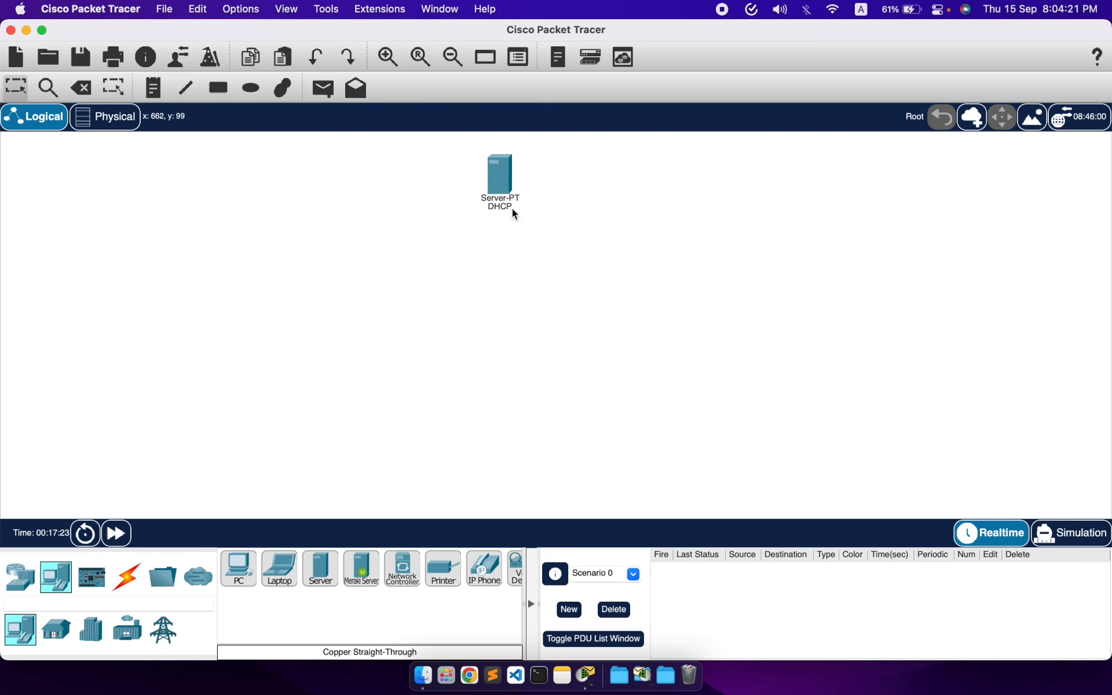
# Set the server's DHCP pool start IP address to 192.168.50.2, save the pool, and turn the DHCP service on
pyautogui.click(505, 156)
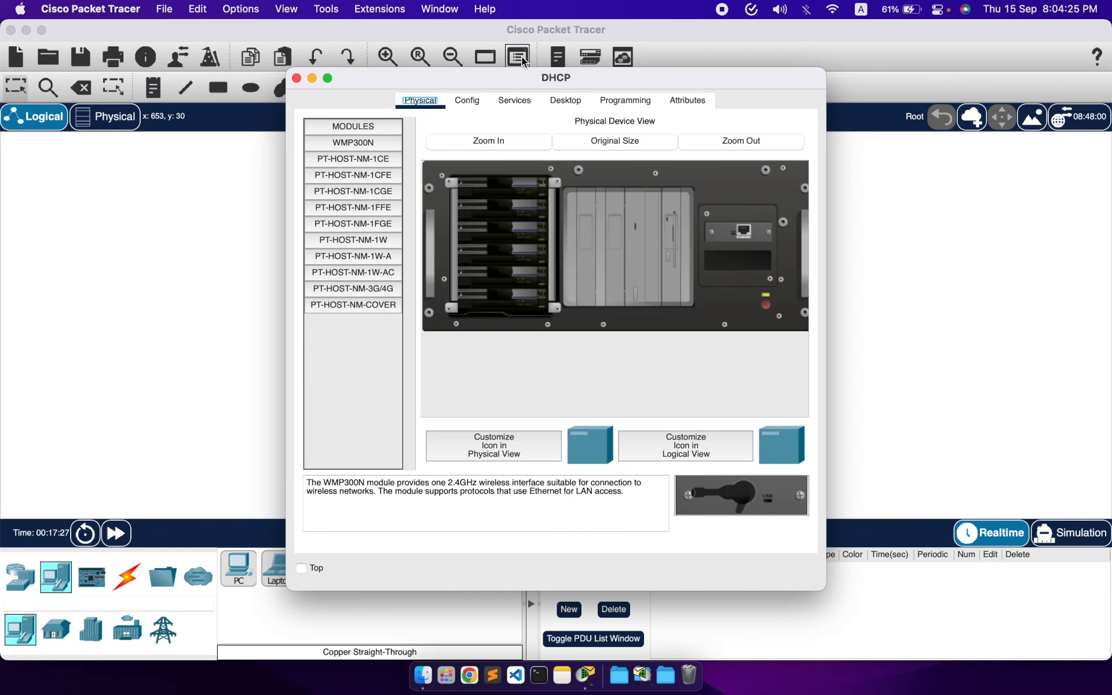
pyautogui.click(521, 100)
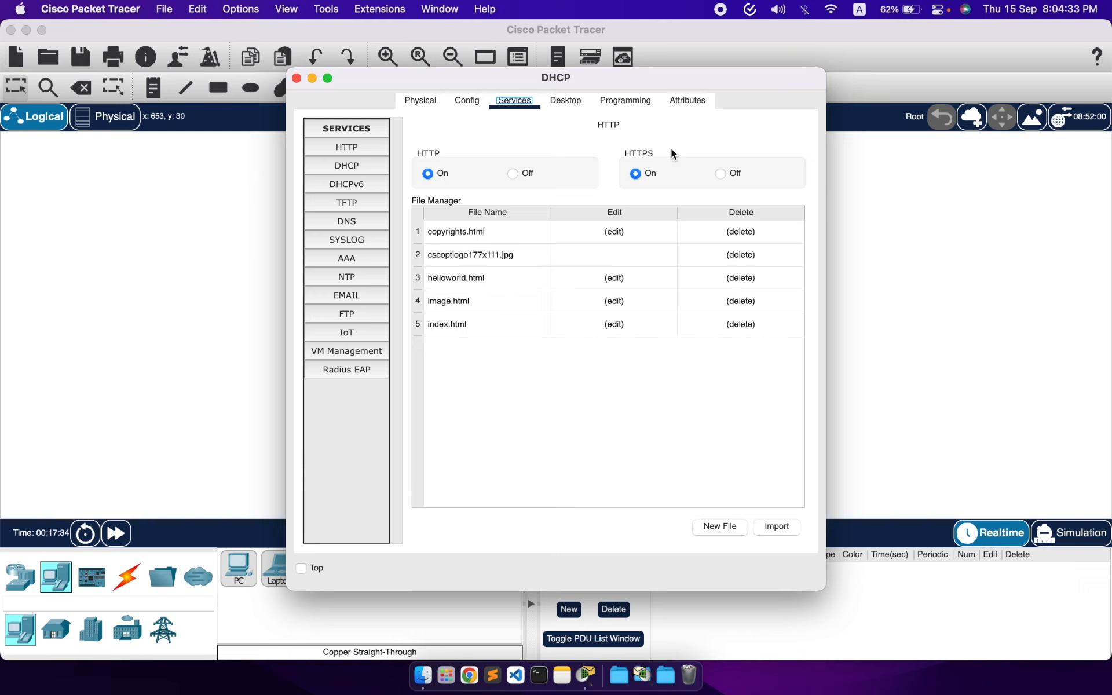
pyautogui.click(330, 165)
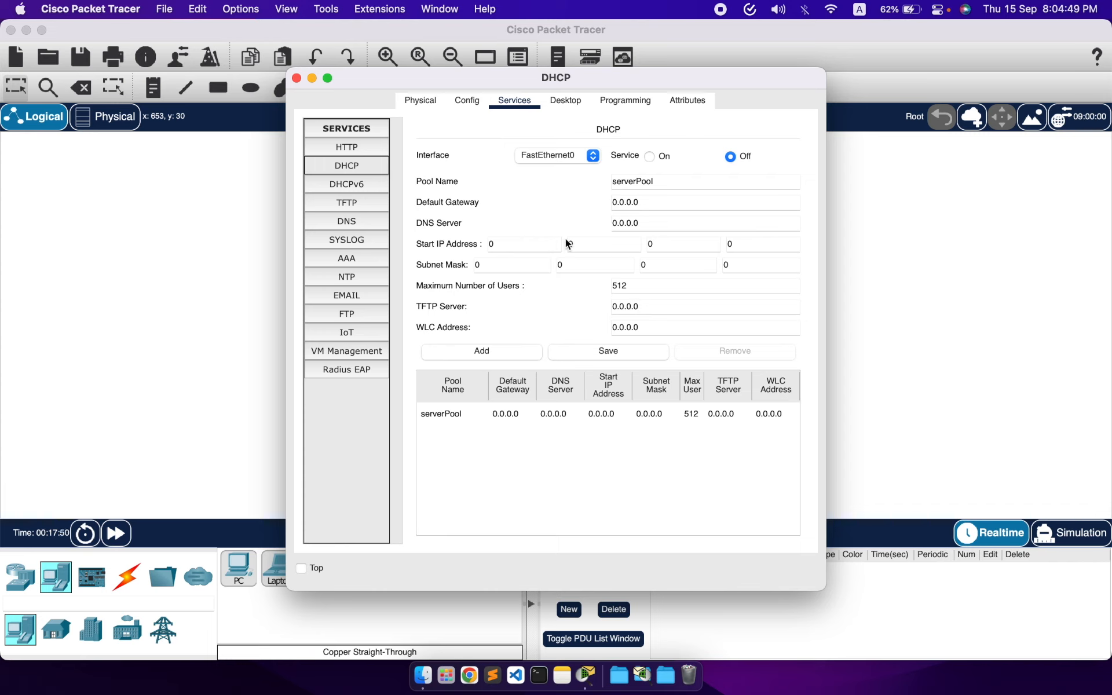
pyautogui.click(490, 244)
pyautogui.write('192.168')
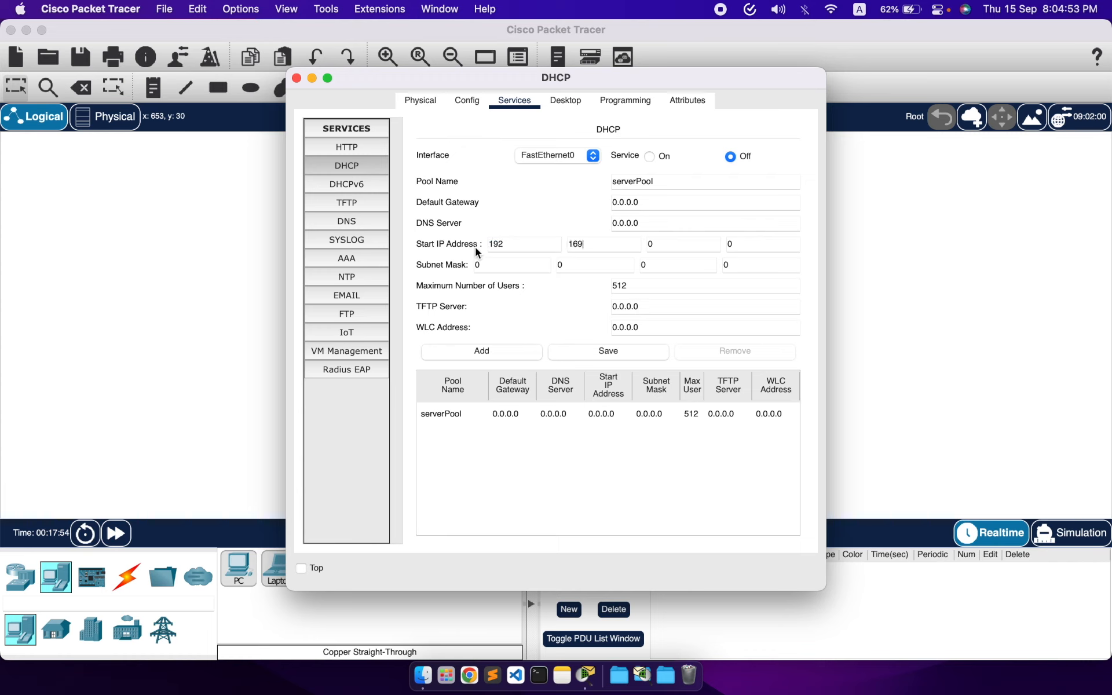
pyautogui.press('BackSpace')
pyautogui.write('8.')
pyautogui.write('50.')
pyautogui.write('2')
pyautogui.click(750, 244)
pyautogui.click(633, 285)
pyautogui.click(622, 350)
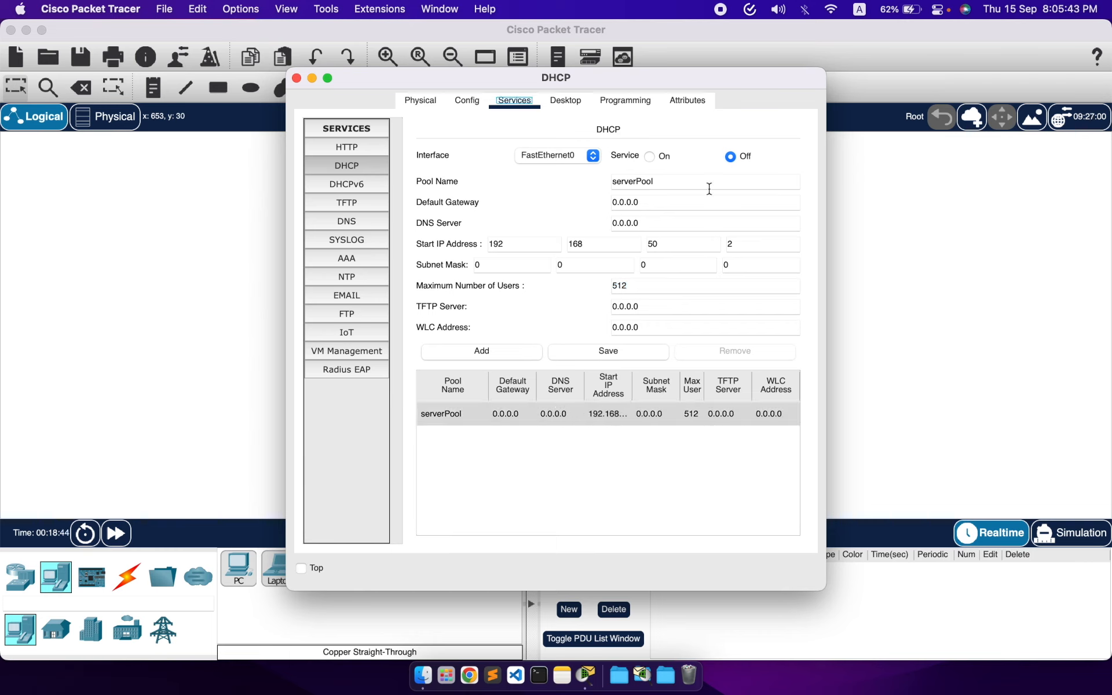
pyautogui.click(649, 157)
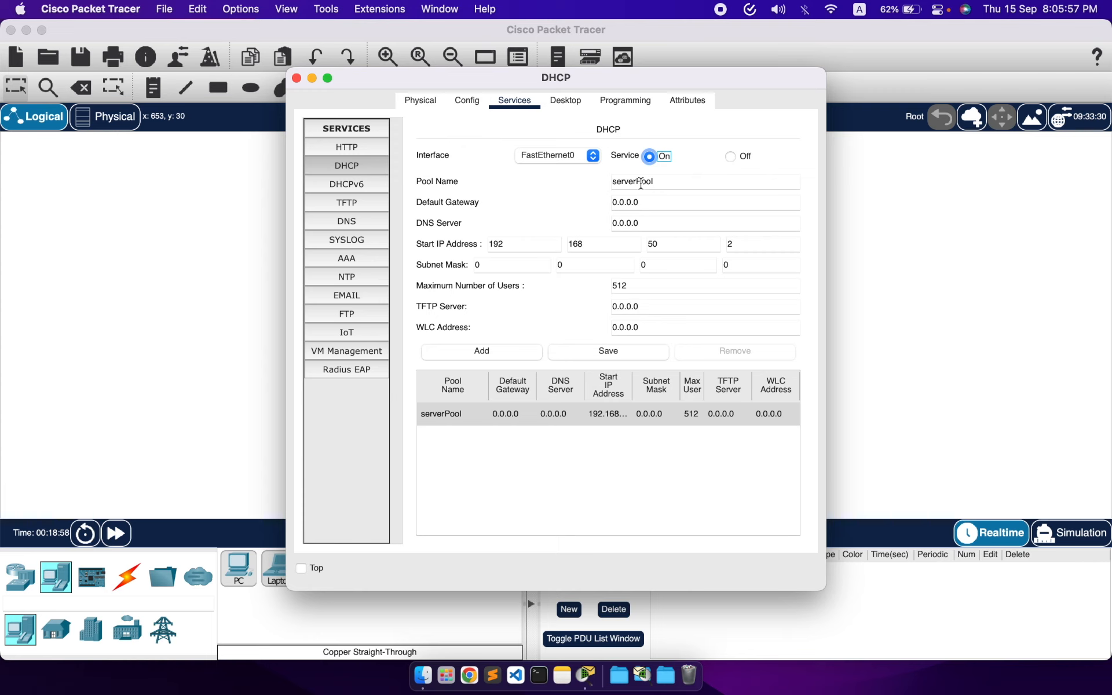
pyautogui.click(492, 244)
pyautogui.click(536, 248)
pyautogui.doubleClick(487, 243)
pyautogui.click(539, 244)
pyautogui.click(478, 99)
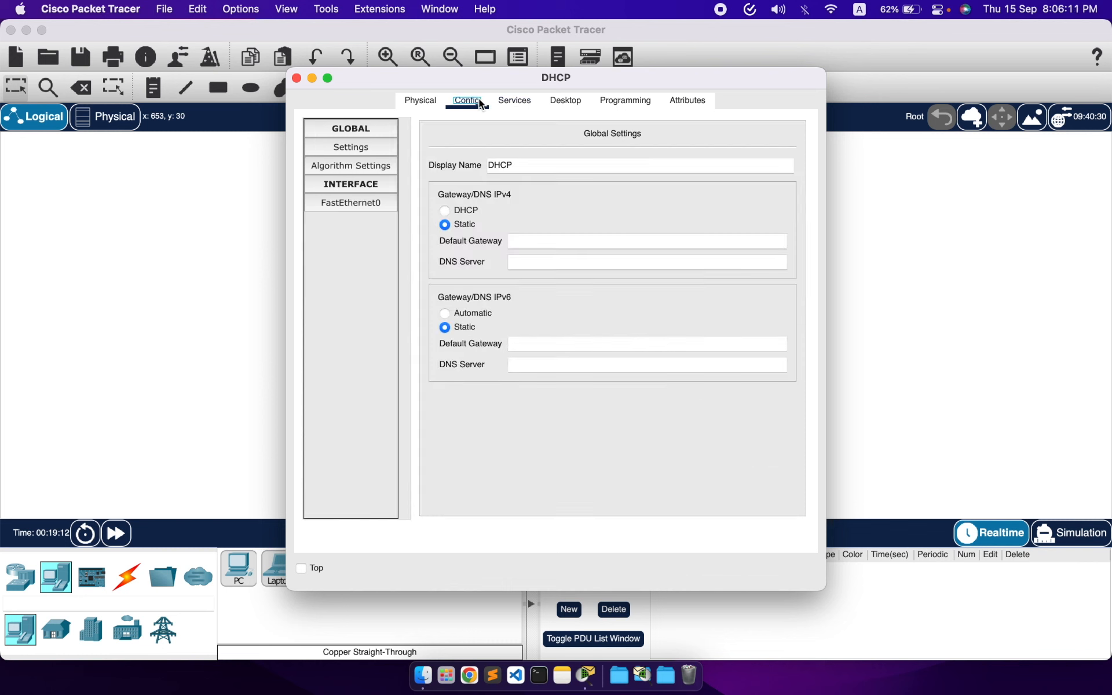
pyautogui.click(418, 100)
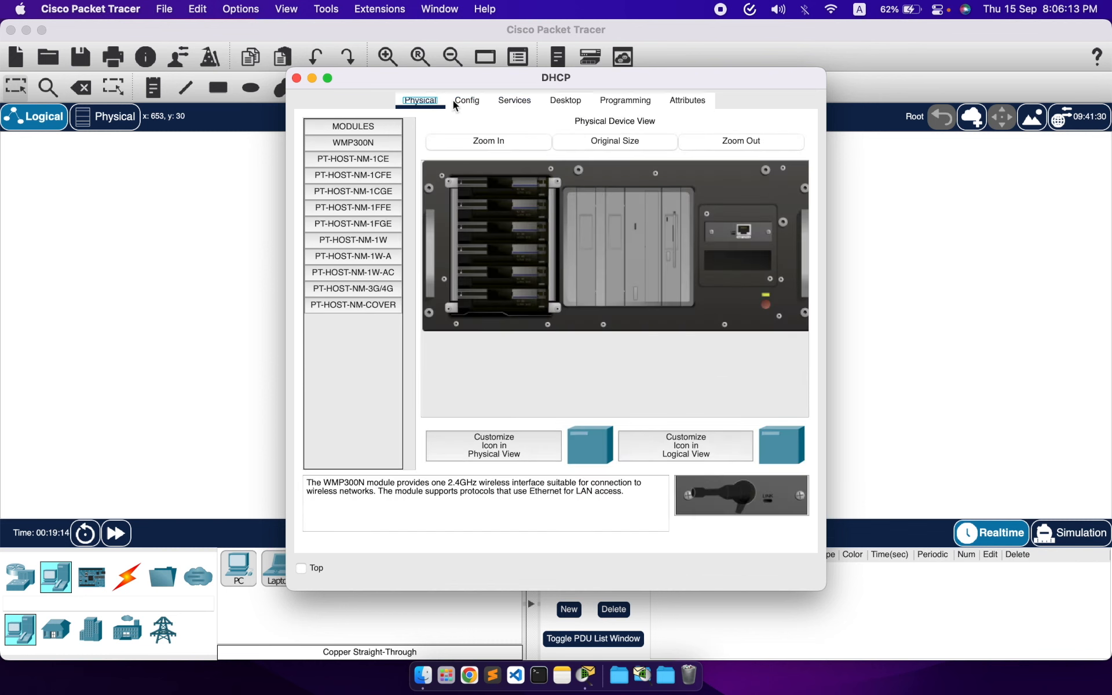
pyautogui.click(473, 102)
# Assign the DHCP server the static IPv4 address 192.168.50.1 with subnet mask 255.255.255.0
pyautogui.click(565, 101)
pyautogui.click(355, 181)
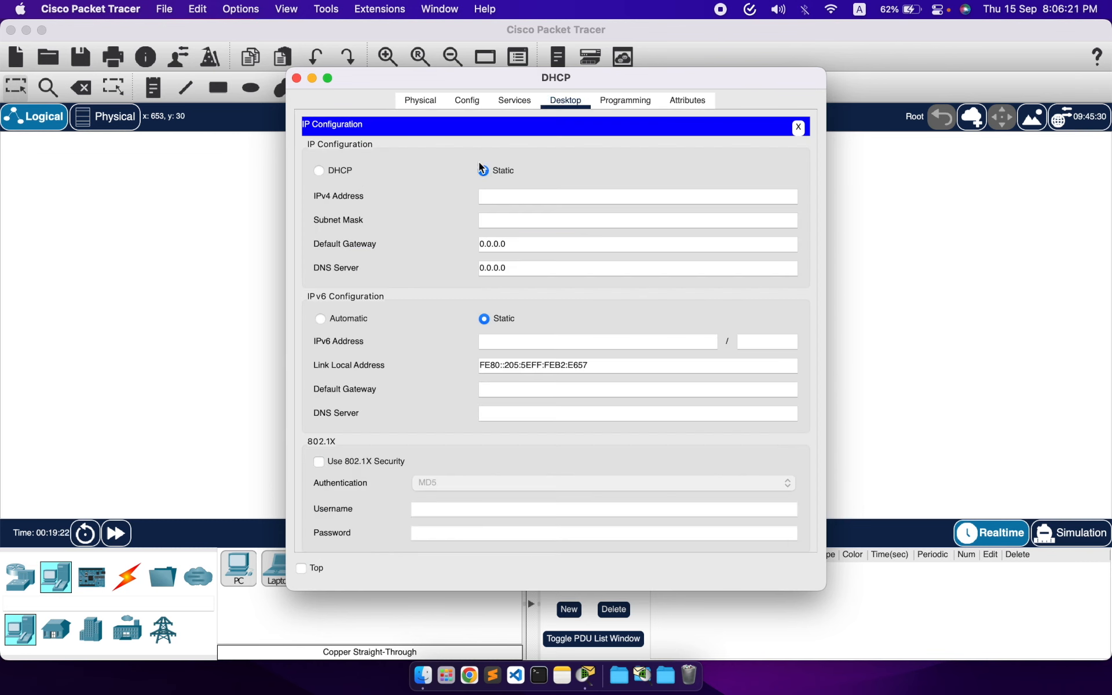
pyautogui.click(502, 196)
pyautogui.write('192.168.50.1')
pyautogui.click(531, 221)
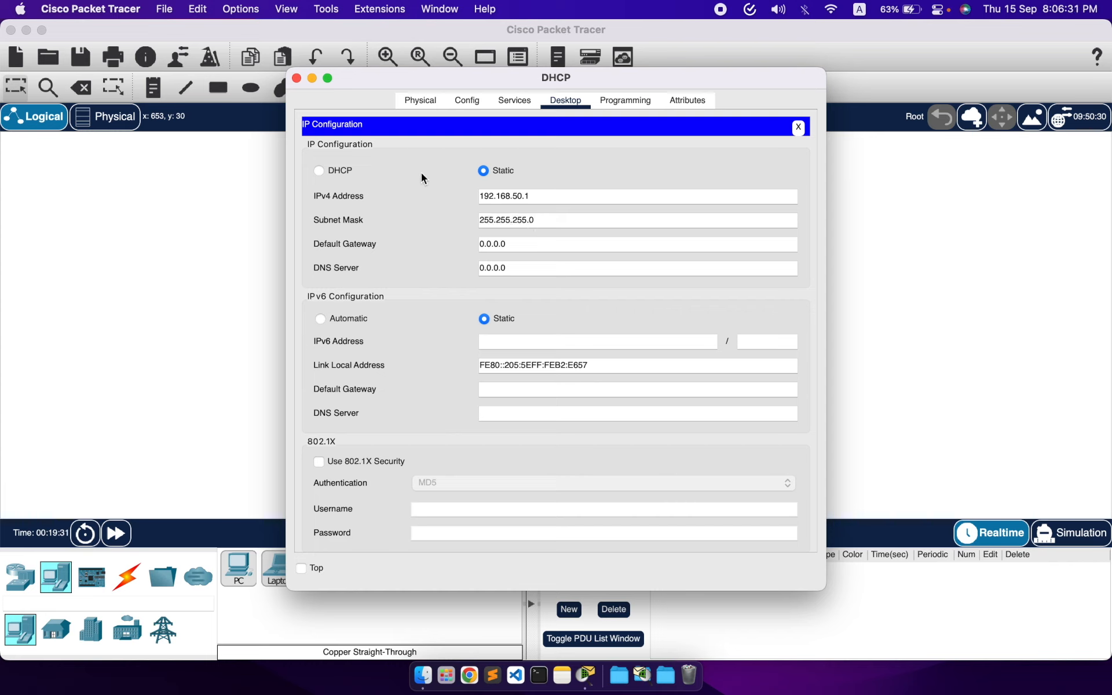
pyautogui.click(297, 78)
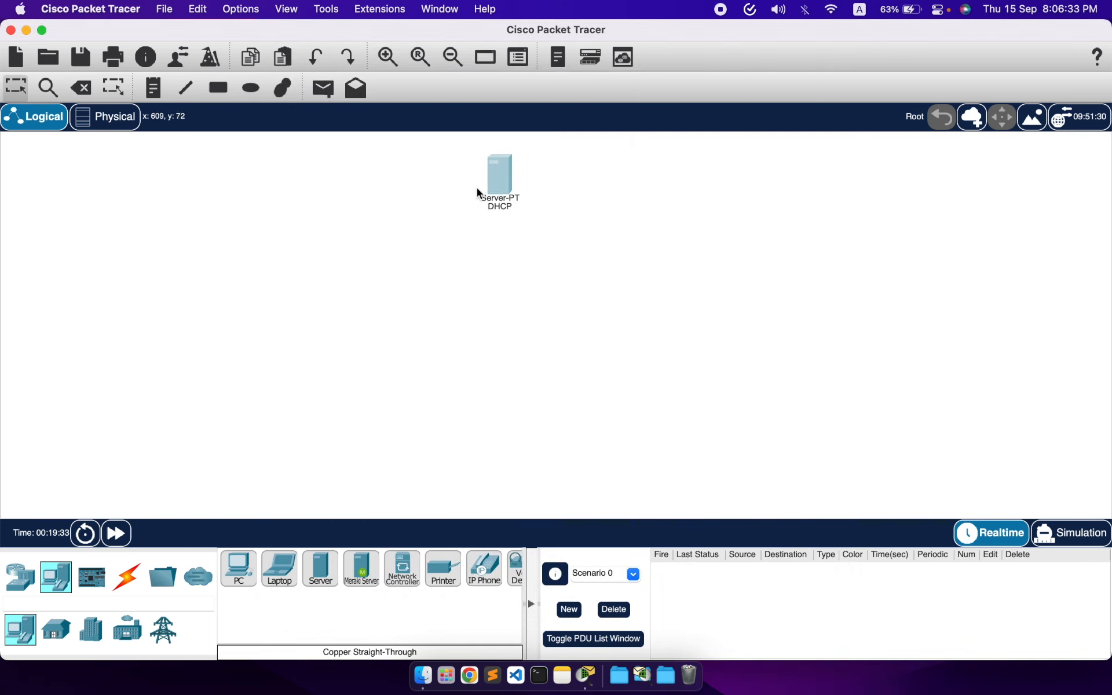
# Shift the DHCP server slightly to the right and place a 2960-24TT switch below it
pyautogui.moveTo(503, 172); pyautogui.dragTo(531, 175)
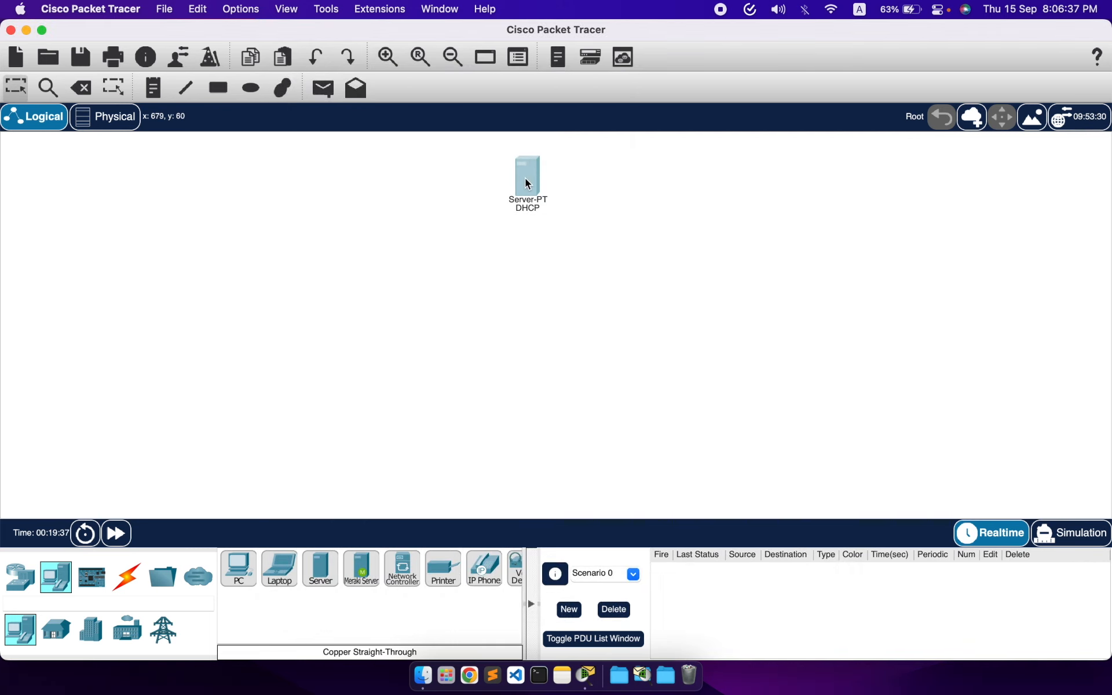
pyautogui.moveTo(526, 179)
pyautogui.click(20, 591)
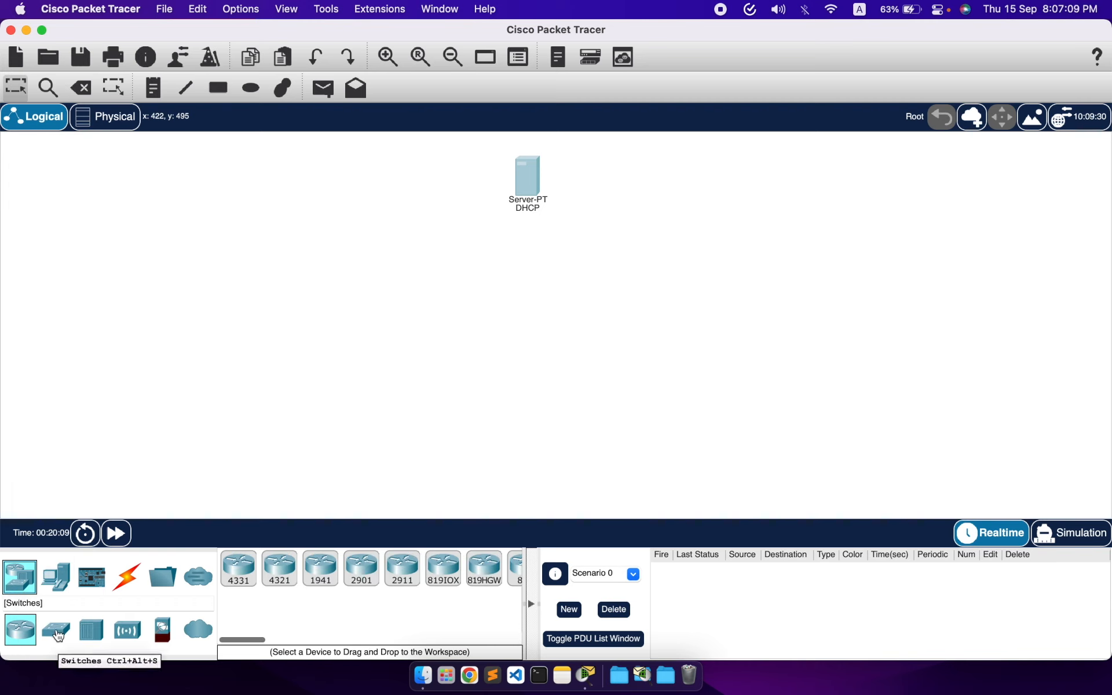
pyautogui.moveTo(58, 636); pyautogui.dragTo(429, 384)
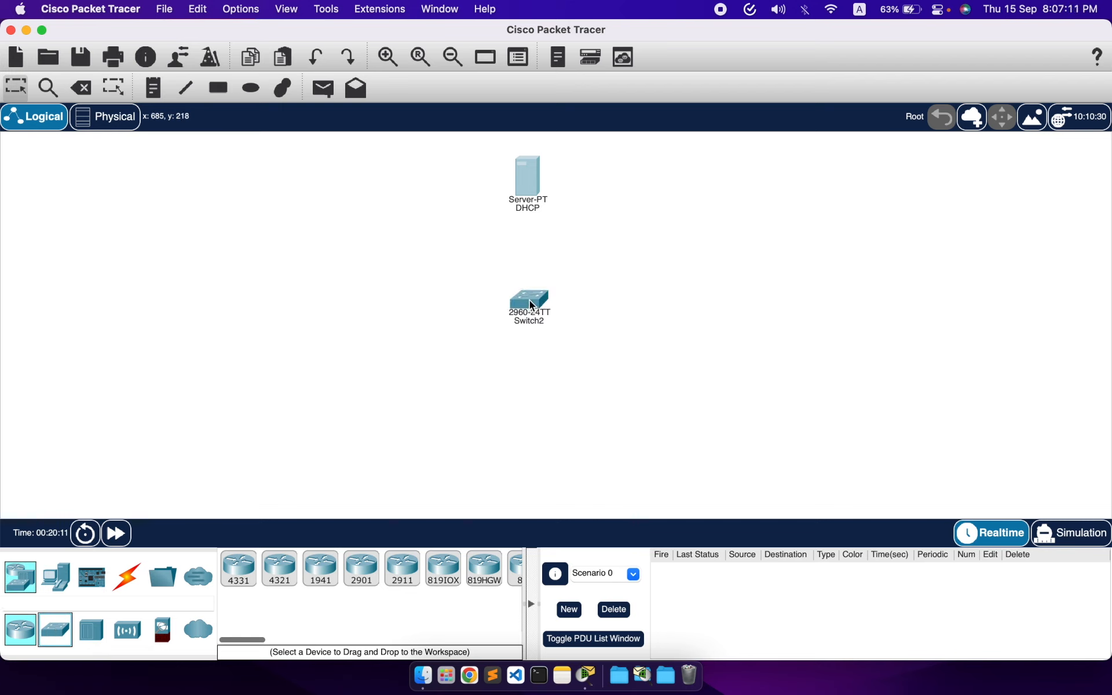
# Place one PC in the workspace, below and to the left of the switch
pyautogui.click(65, 579)
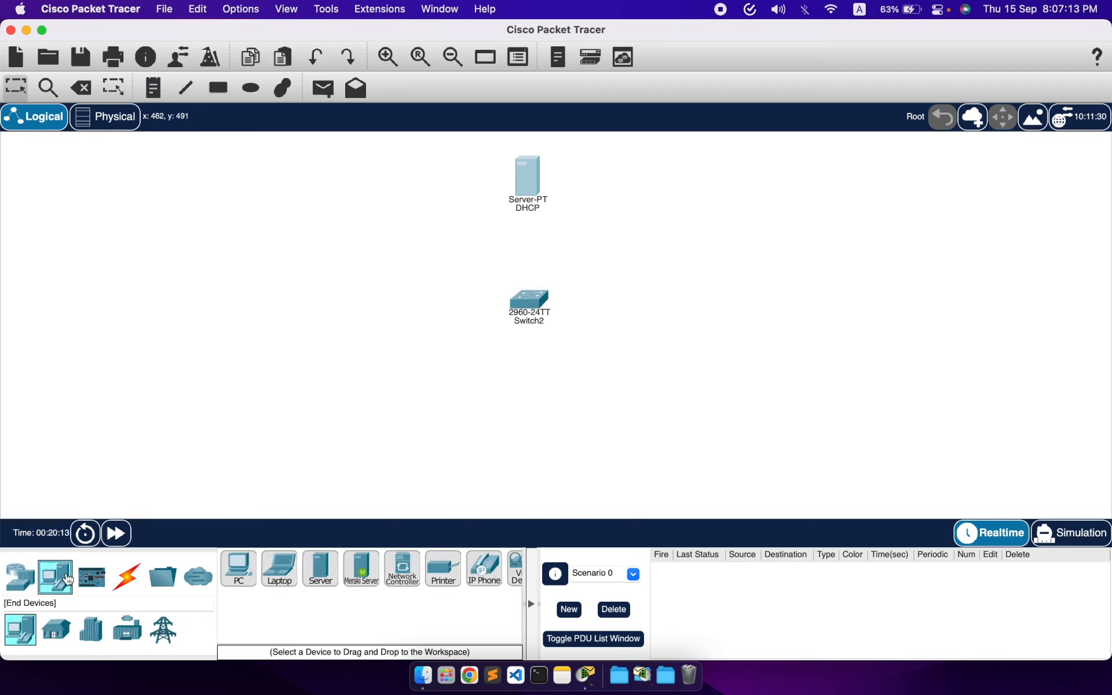
pyautogui.moveTo(238, 568); pyautogui.dragTo(323, 446)
pyautogui.moveTo(397, 386); pyautogui.dragTo(393, 408)
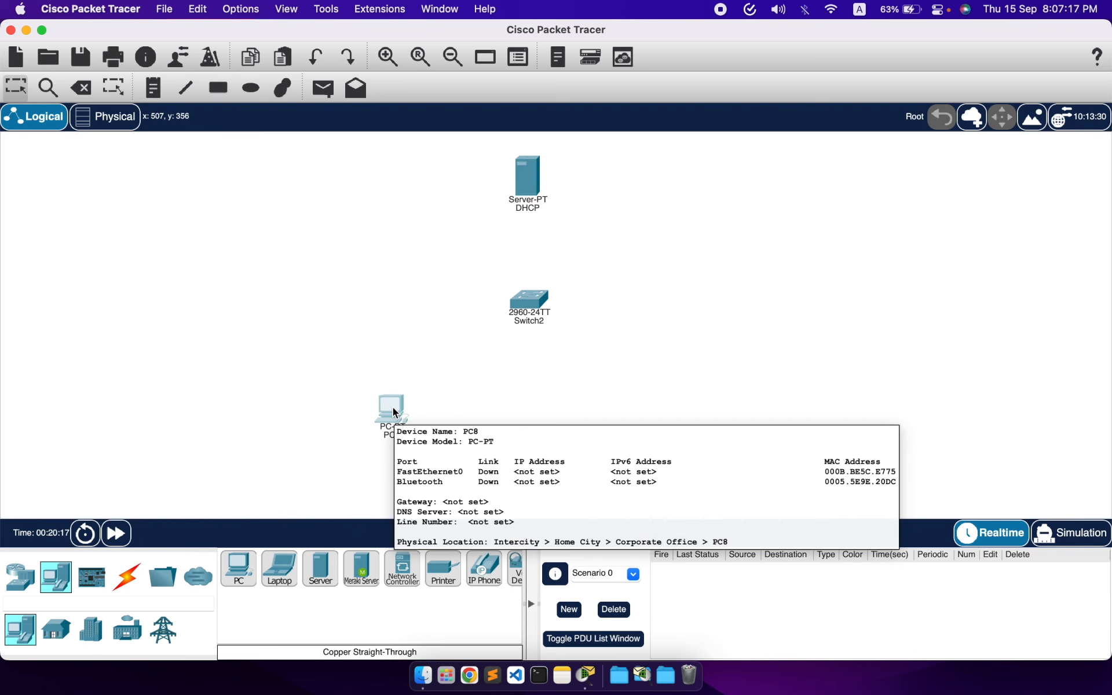
# Switch the new PC's IPv4 configuration from static to DHCP and close its window
pyautogui.click(393, 412)
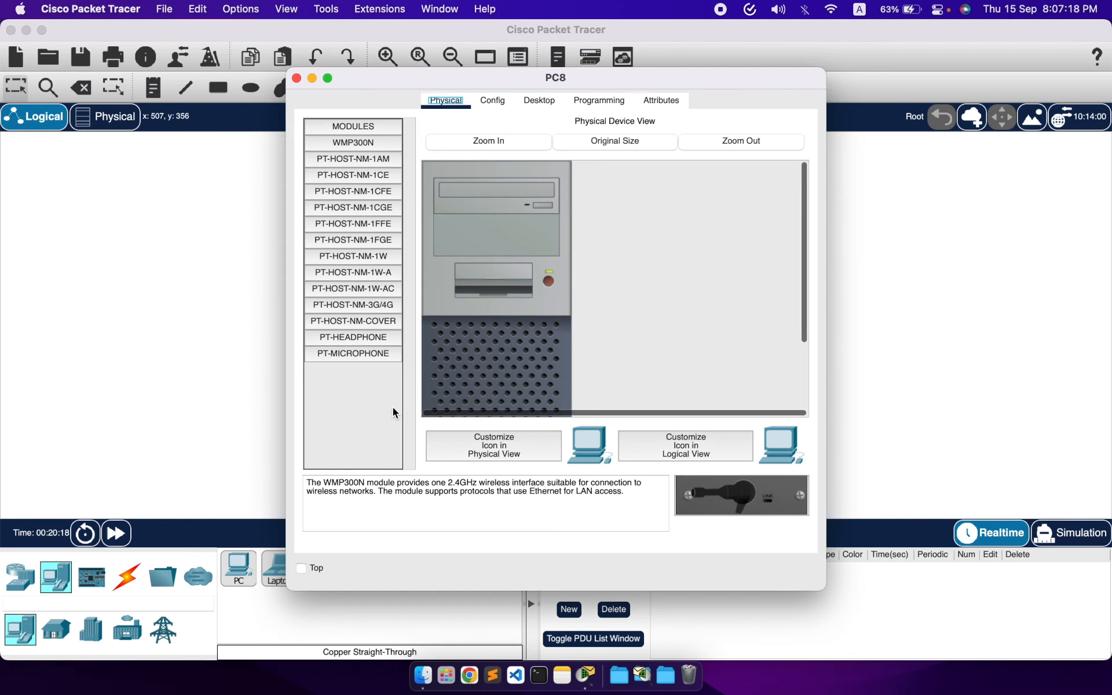
pyautogui.click(534, 106)
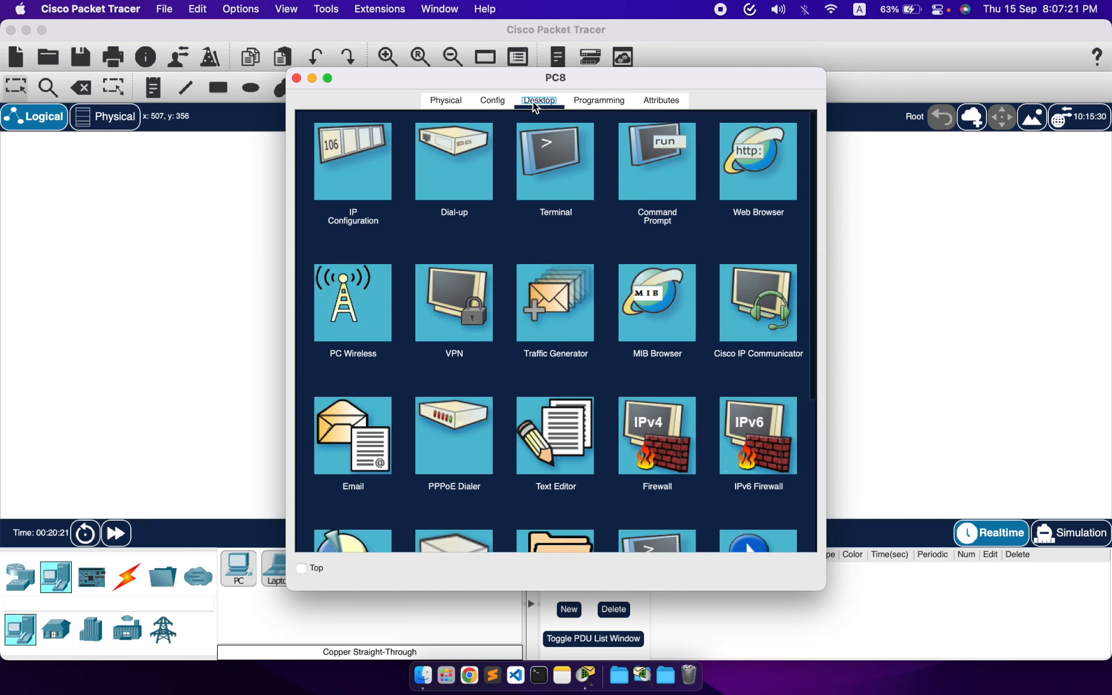
pyautogui.click(326, 186)
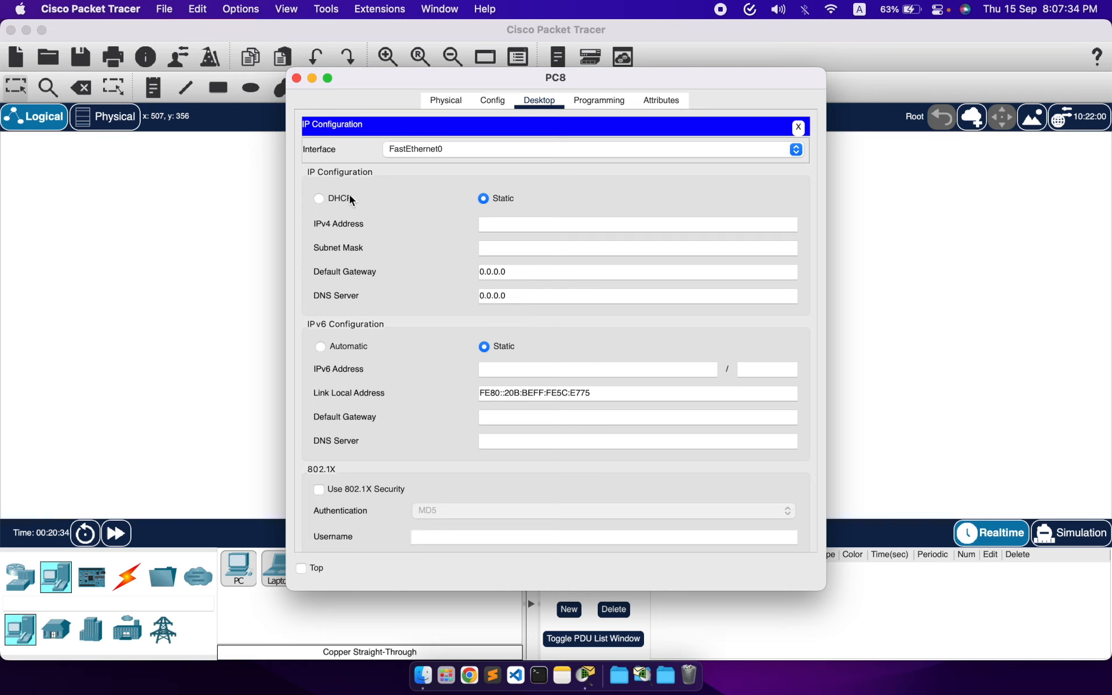
pyautogui.click(325, 200)
pyautogui.click(296, 78)
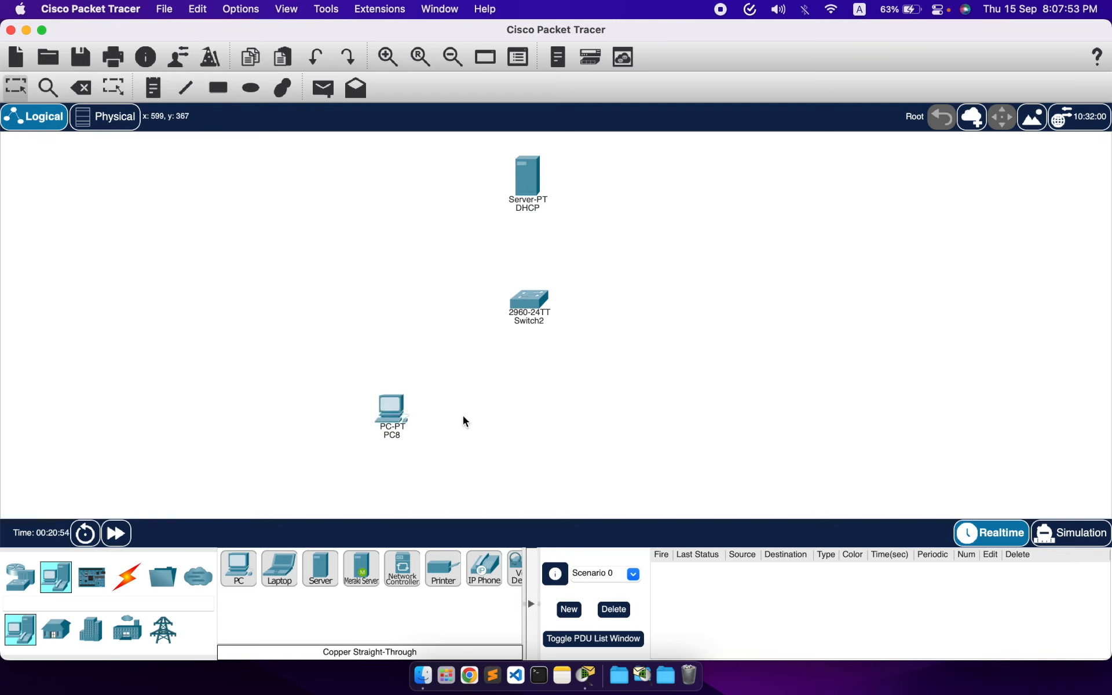
# Duplicate the DHCP-configured PC three times and place the copies in a row to its right
pyautogui.moveTo(389, 414); pyautogui.dragTo(386, 411)
pyautogui.press('super+c')
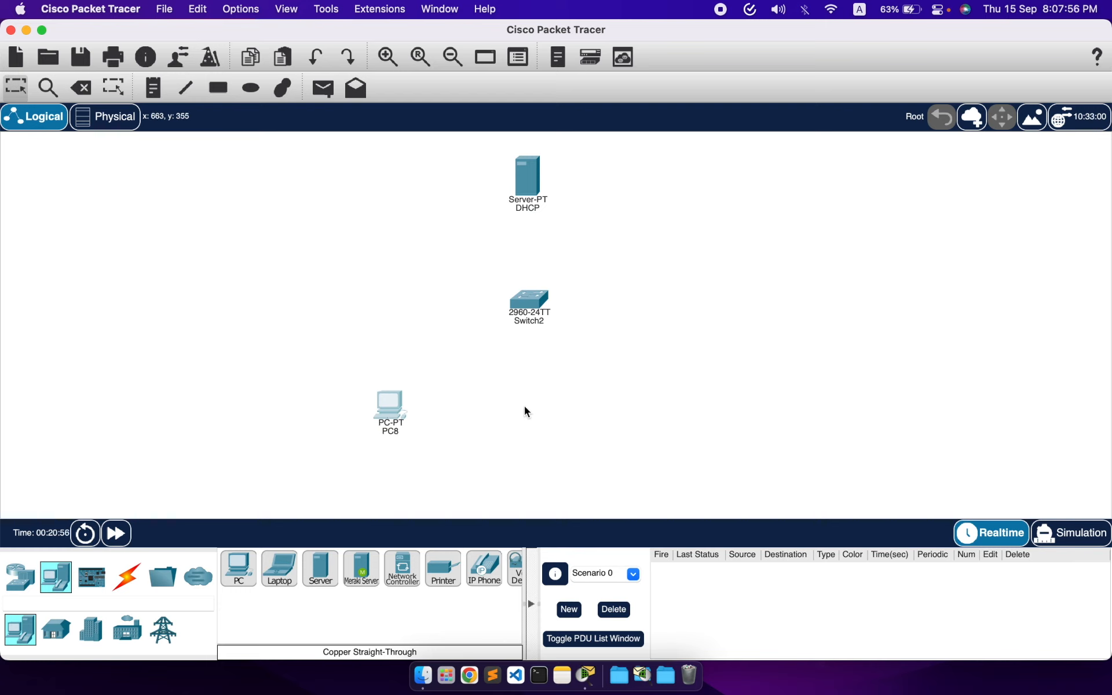
pyautogui.press('super+v')
pyautogui.moveTo(388, 375); pyautogui.dragTo(518, 413)
pyautogui.press('super+v')
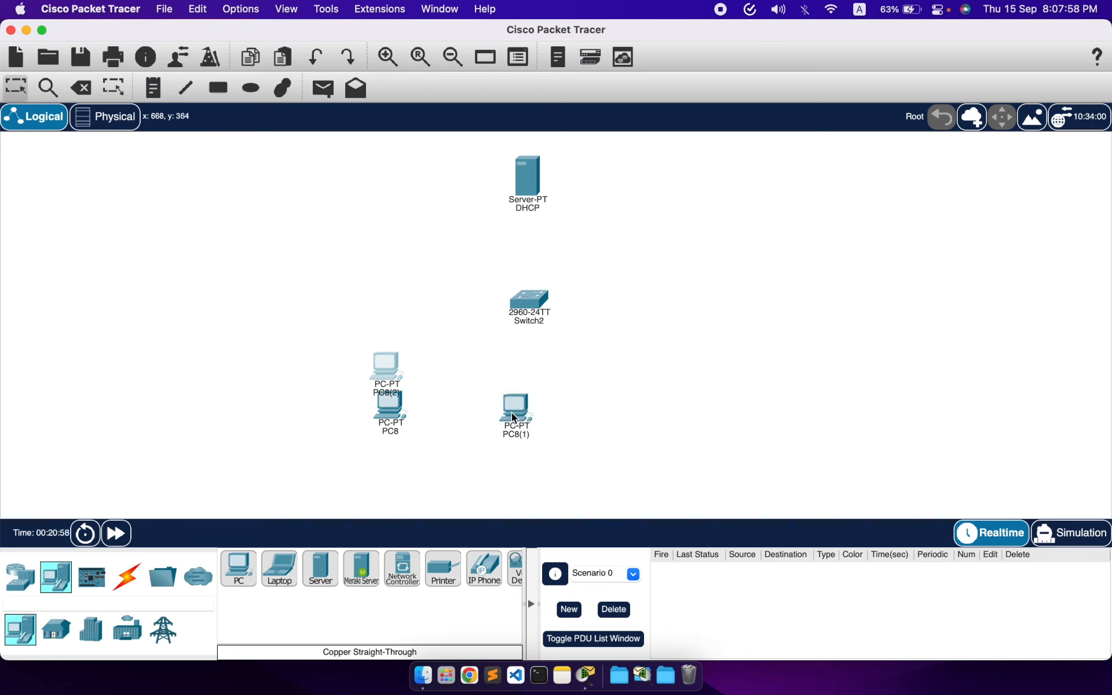
pyautogui.moveTo(395, 367); pyautogui.dragTo(655, 399)
pyautogui.press('super+v')
pyautogui.moveTo(392, 376); pyautogui.dragTo(776, 406)
# Shift all four PCs to the left so the row sits more centrally below the switch
pyautogui.moveTo(387, 405); pyautogui.dragTo(327, 412)
pyautogui.moveTo(517, 416); pyautogui.dragTo(457, 420)
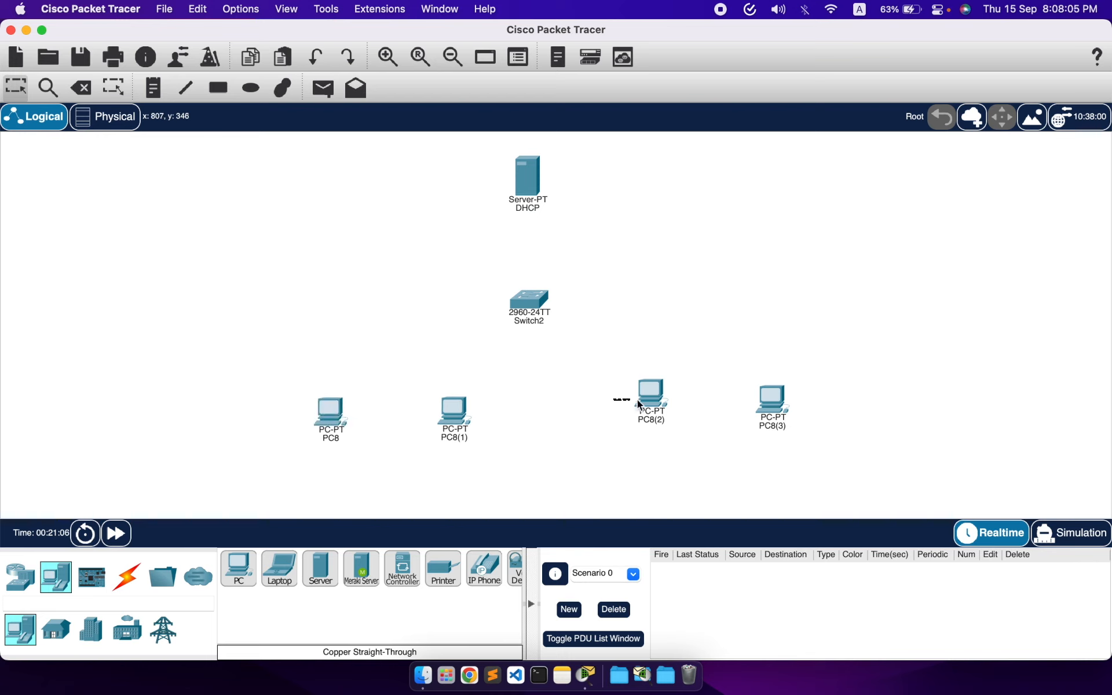
pyautogui.moveTo(655, 404); pyautogui.dragTo(594, 419)
pyautogui.moveTo(778, 404); pyautogui.dragTo(723, 411)
pyautogui.moveTo(586, 412); pyautogui.dragTo(575, 413)
# Check the IP configuration of the leftmost PC
pyautogui.click(329, 416)
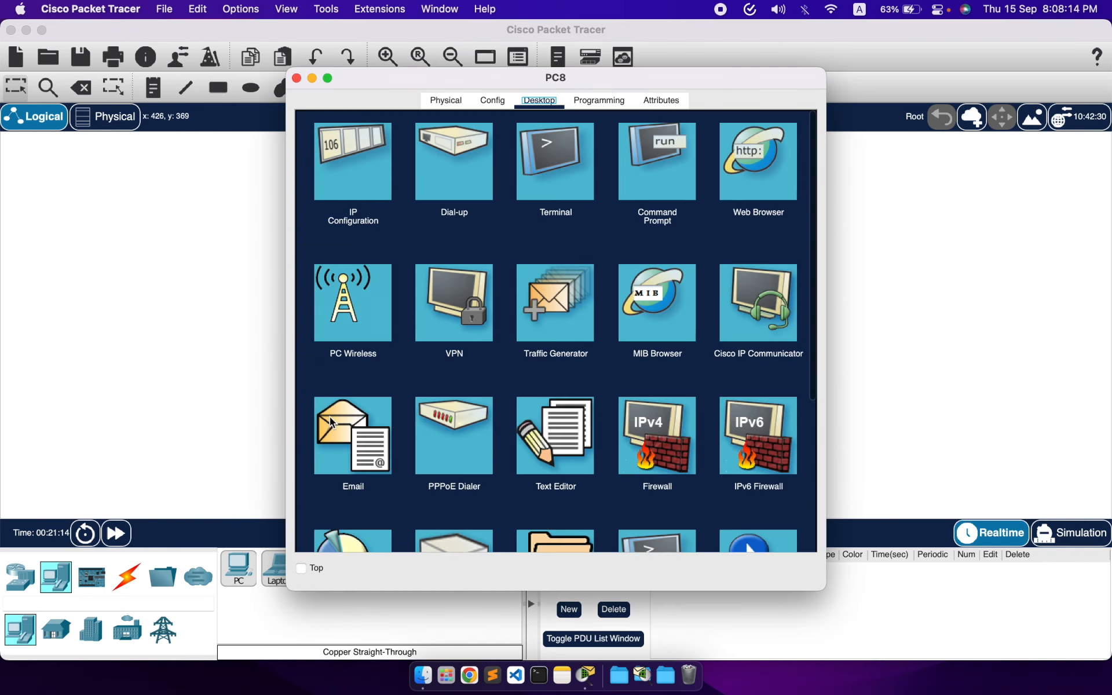
pyautogui.click(370, 149)
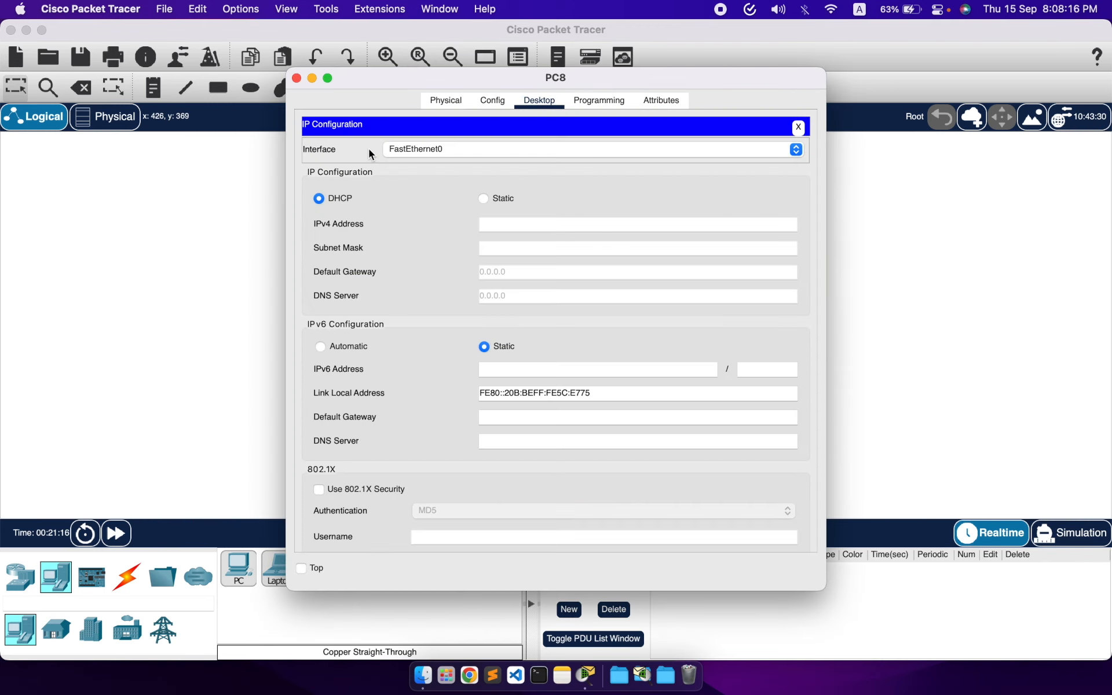
pyautogui.click(296, 78)
# Move the first, third and fourth PCs closer together so the four are evenly spaced in the row
pyautogui.moveTo(345, 427); pyautogui.dragTo(347, 428)
pyautogui.moveTo(588, 431); pyautogui.dragTo(569, 431)
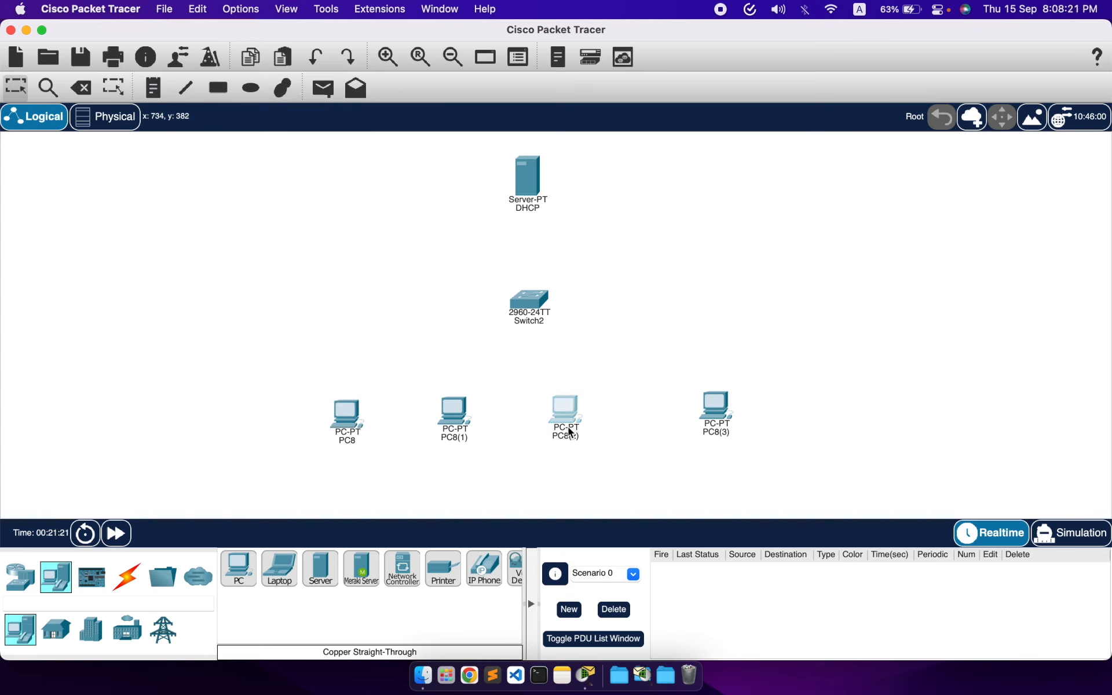
pyautogui.moveTo(717, 413); pyautogui.dragTo(667, 414)
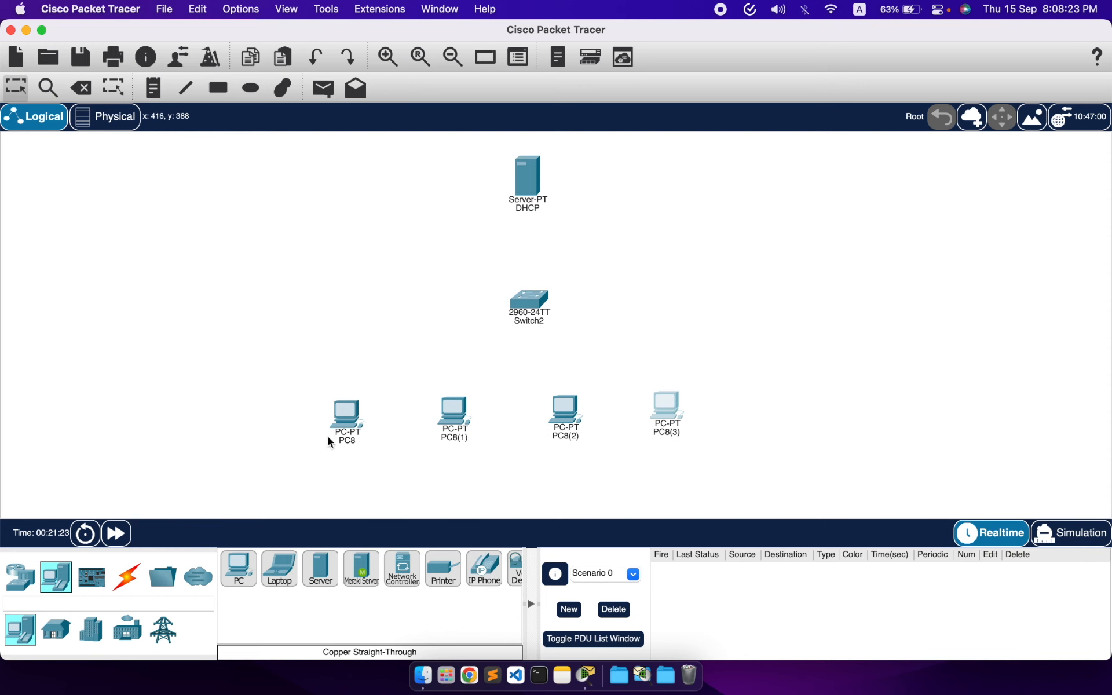
pyautogui.moveTo(346, 438)
# Connect FastEthernet0 of PC8 to FastEthernet0/9 of the switch with a copper straight-through cable
pyautogui.click(126, 577)
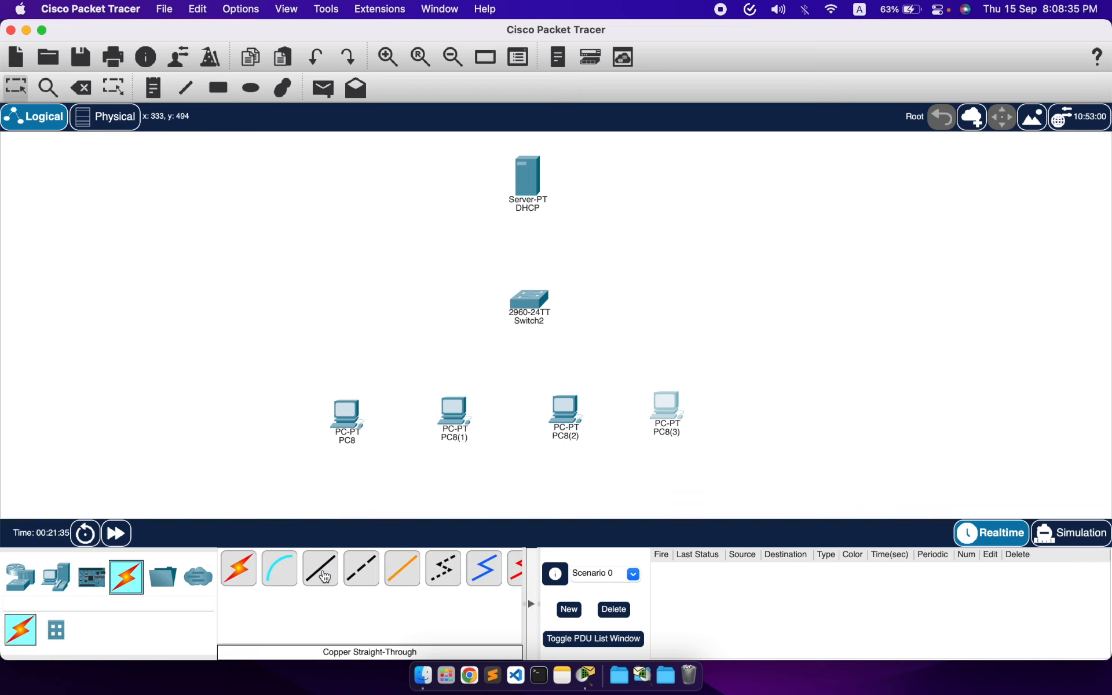
pyautogui.click(321, 569)
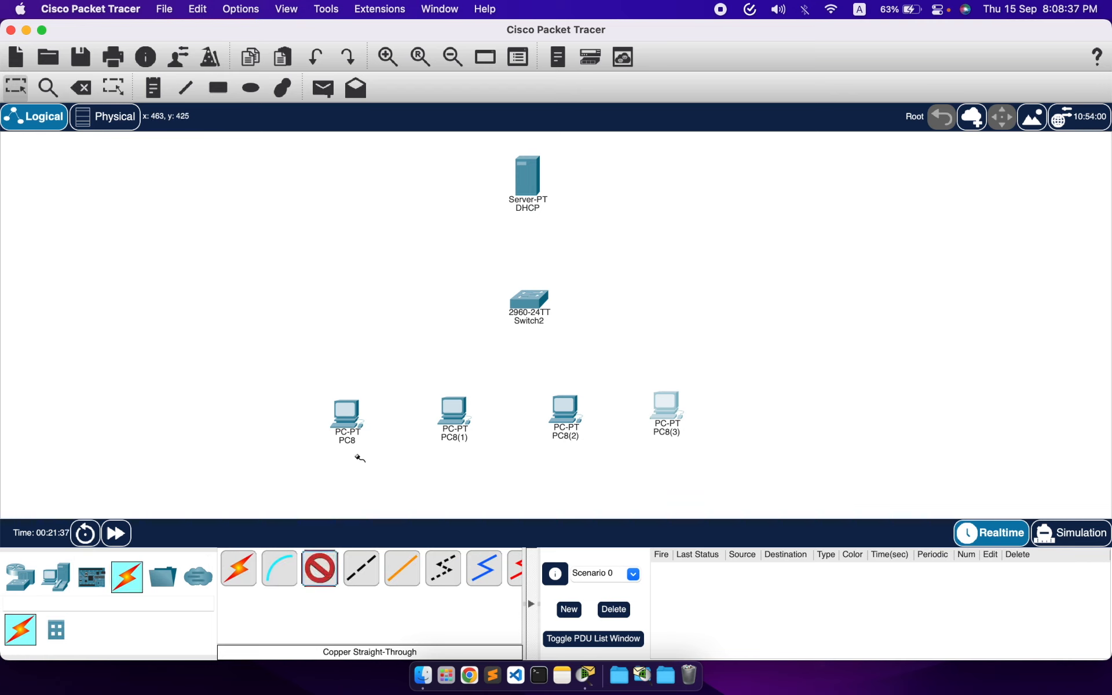
pyautogui.click(349, 413)
pyautogui.click(401, 464)
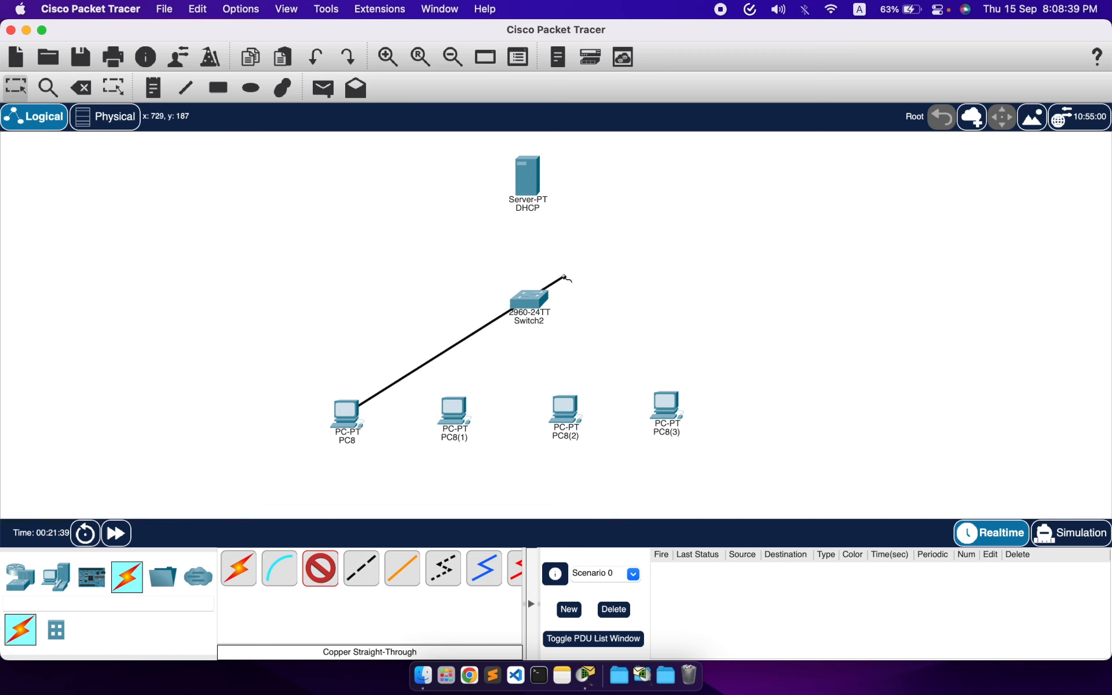
pyautogui.click(530, 302)
pyautogui.click(603, 176)
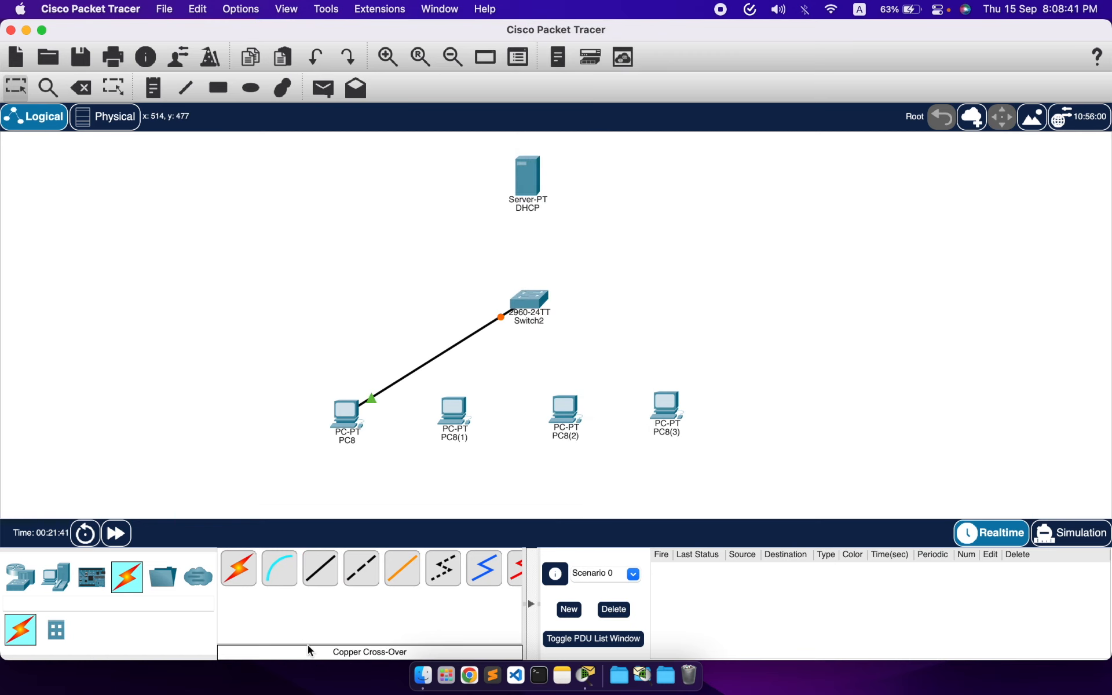
# Connect FastEthernet0 of PC8(1) to FastEthernet0/1 of the switch with a copper straight-through cable
pyautogui.click(320, 569)
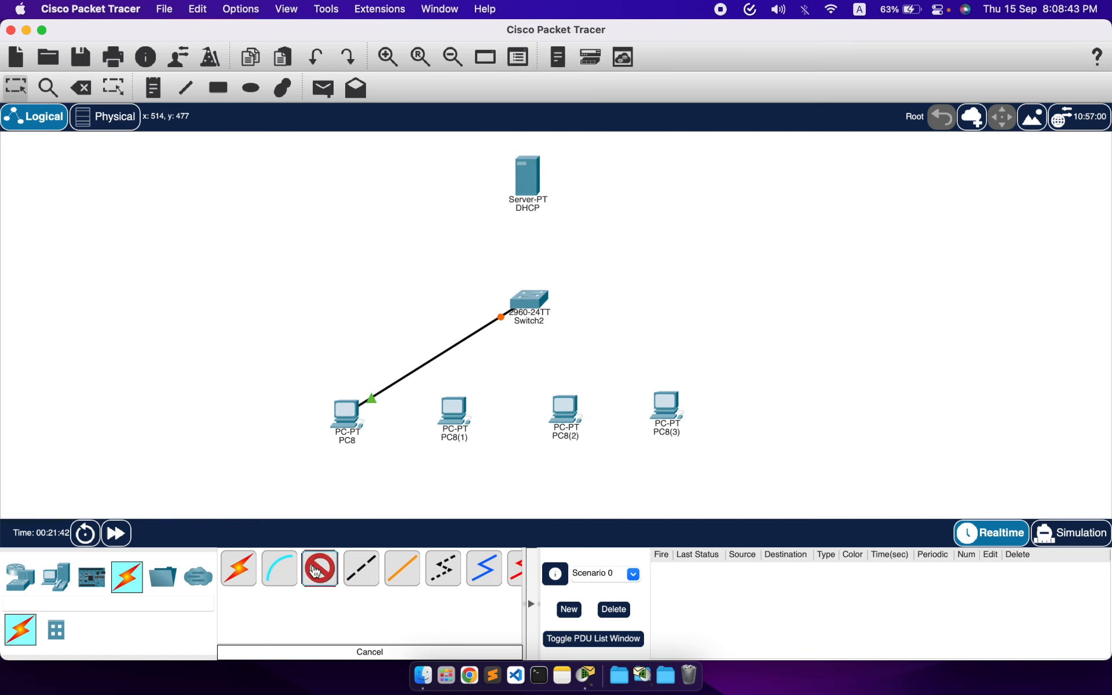
pyautogui.click(455, 413)
pyautogui.click(504, 470)
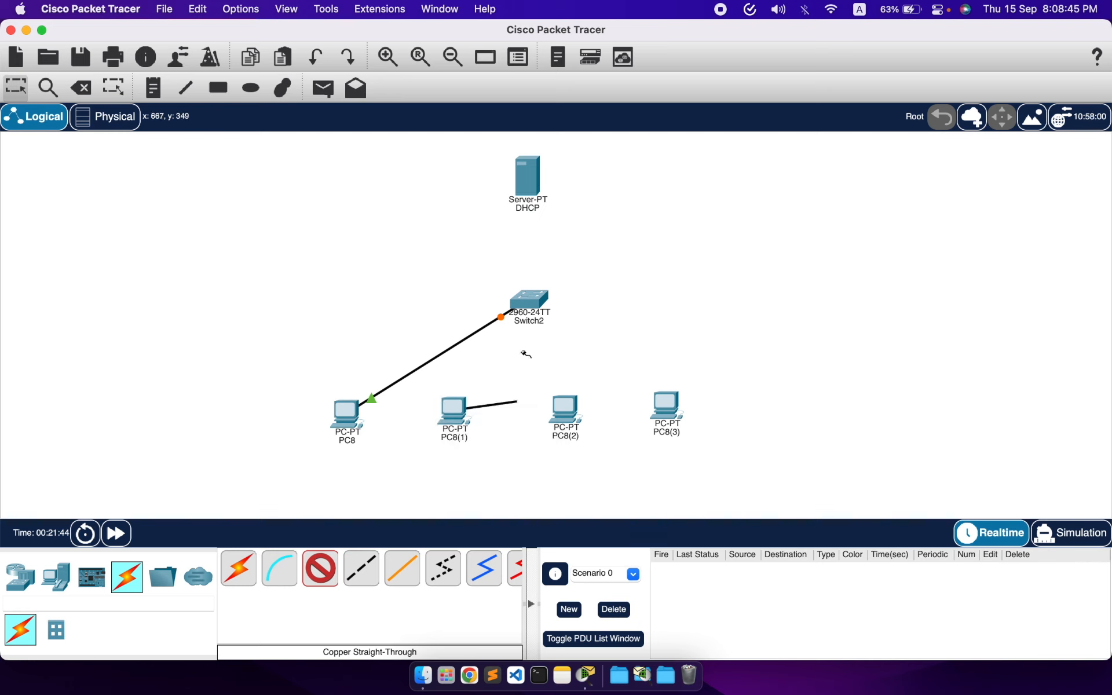
pyautogui.click(529, 301)
pyautogui.click(603, 61)
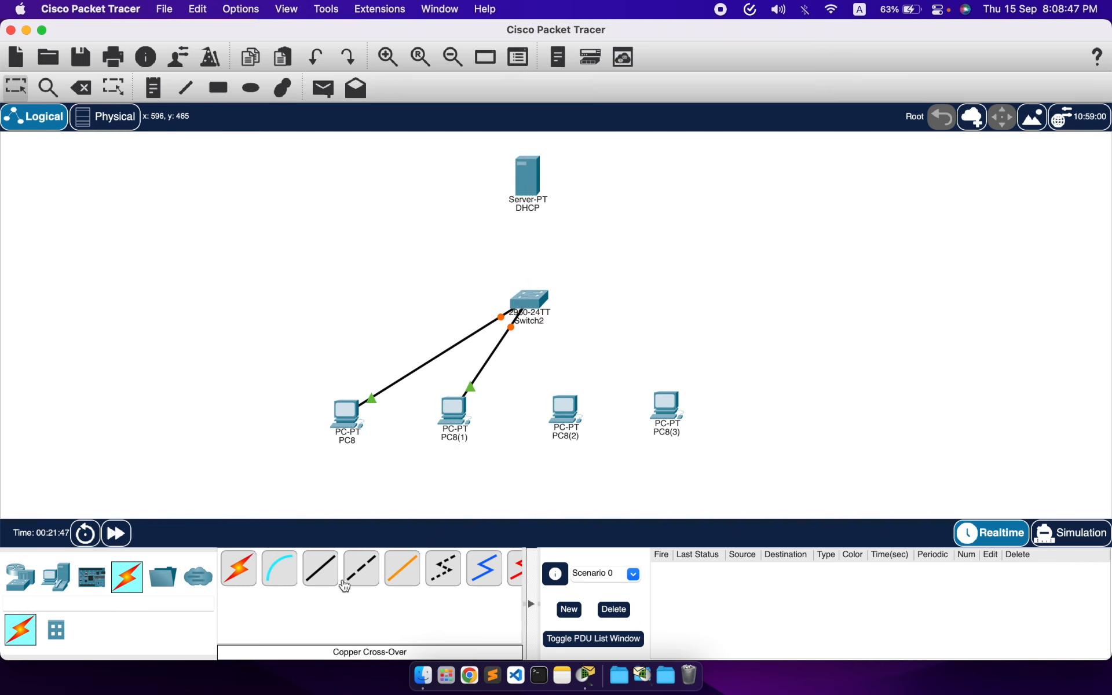
# Connect FastEthernet0 of PC8(2) to FastEthernet0/3 of the switch with a copper straight-through cable
pyautogui.click(320, 569)
pyautogui.click(568, 415)
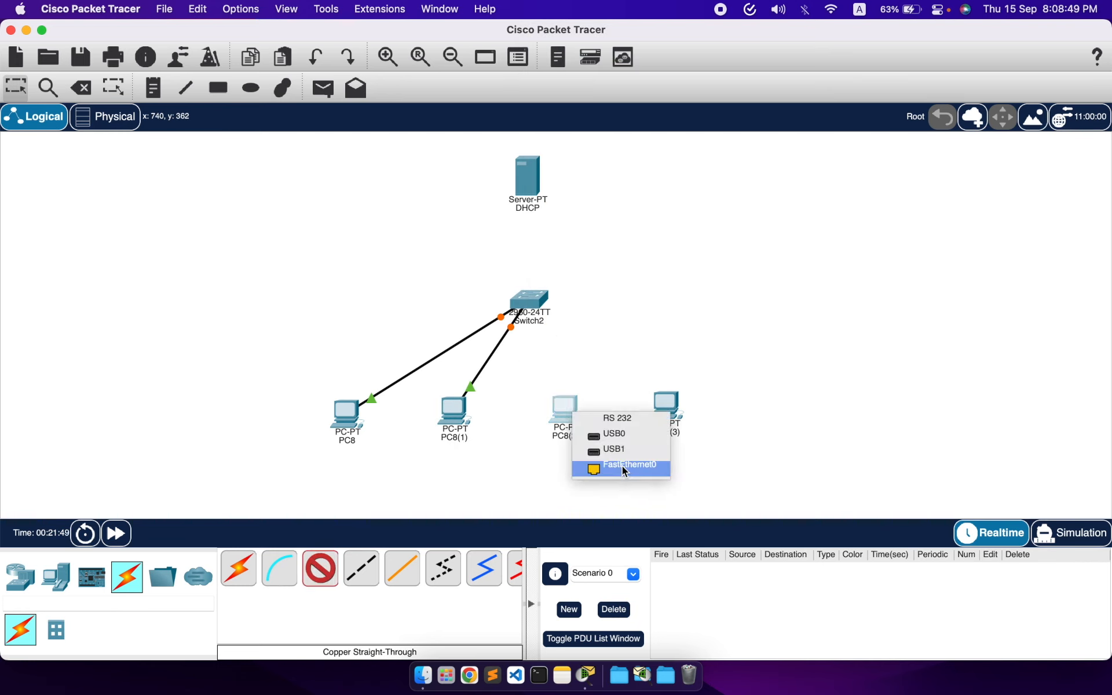
pyautogui.click(600, 465)
pyautogui.click(527, 306)
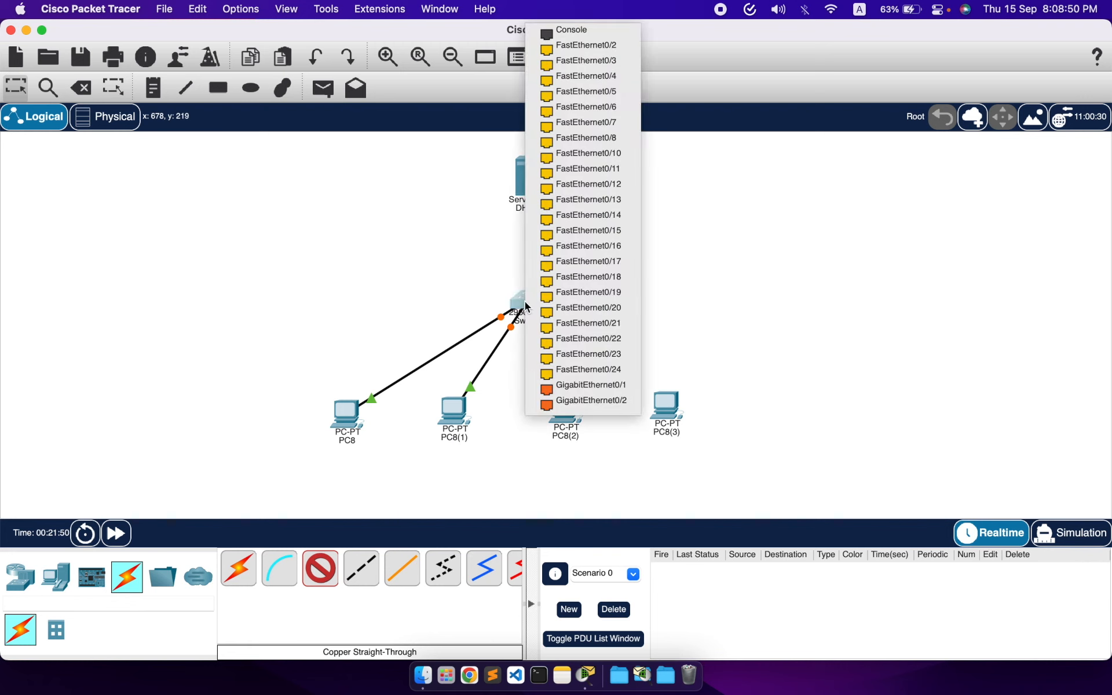
pyautogui.click(609, 65)
# Connect FastEthernet0 of PC8(3) to FastEthernet0/4 of the switch with a copper straight-through cable
pyautogui.click(324, 582)
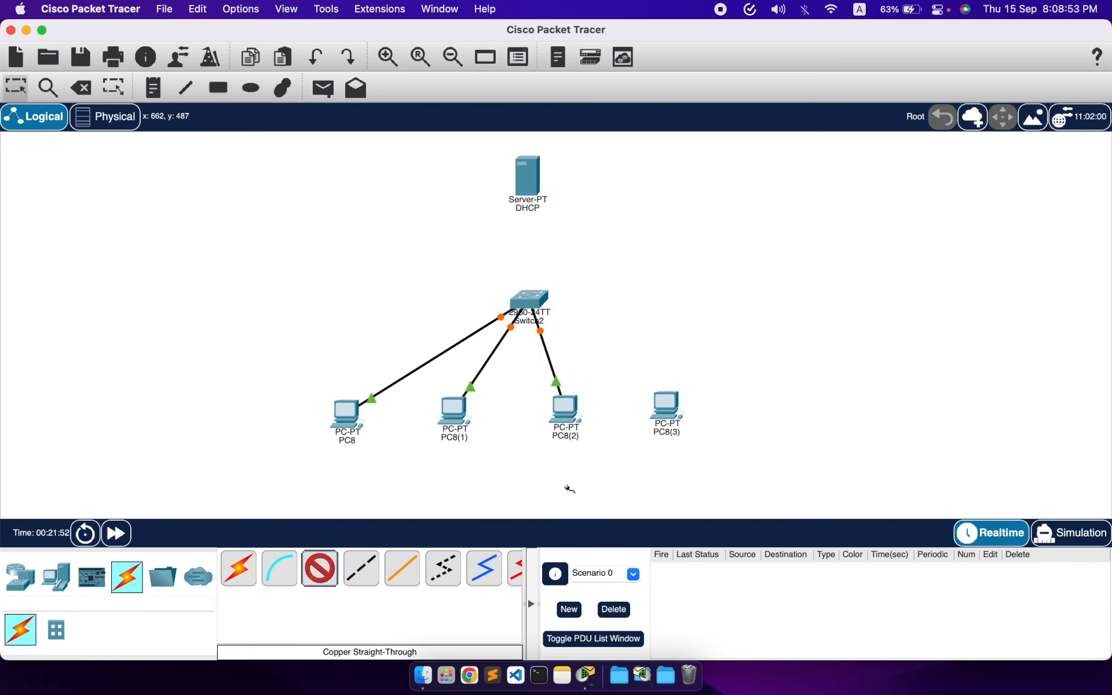
pyautogui.click(670, 413)
pyautogui.click(703, 466)
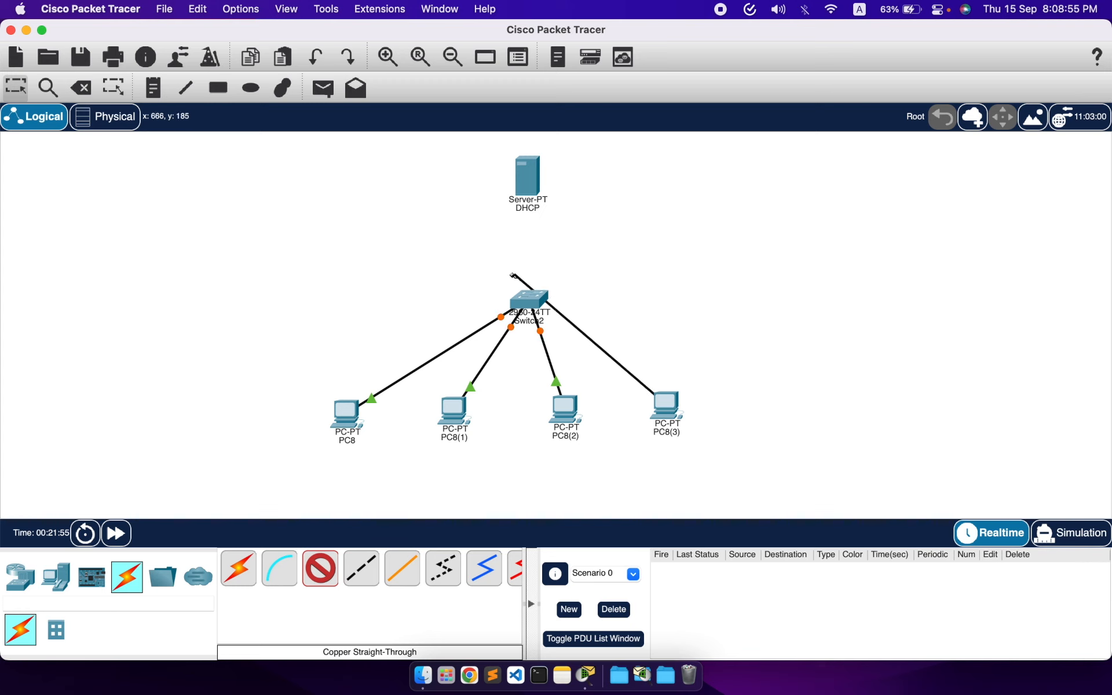
pyautogui.click(533, 302)
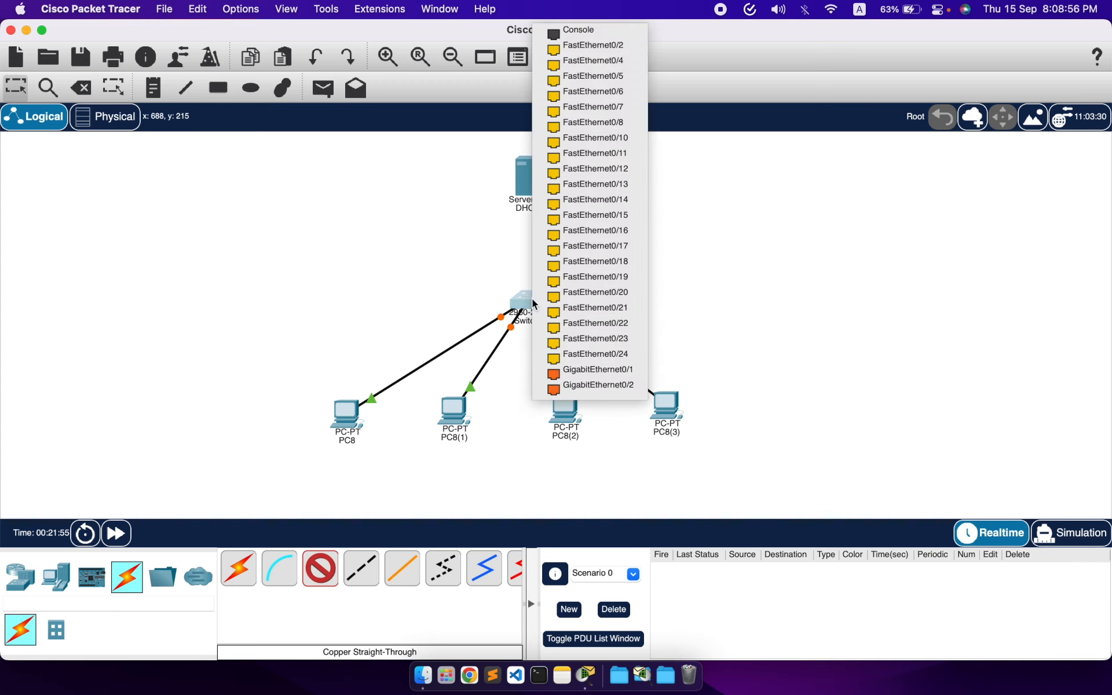
pyautogui.click(612, 61)
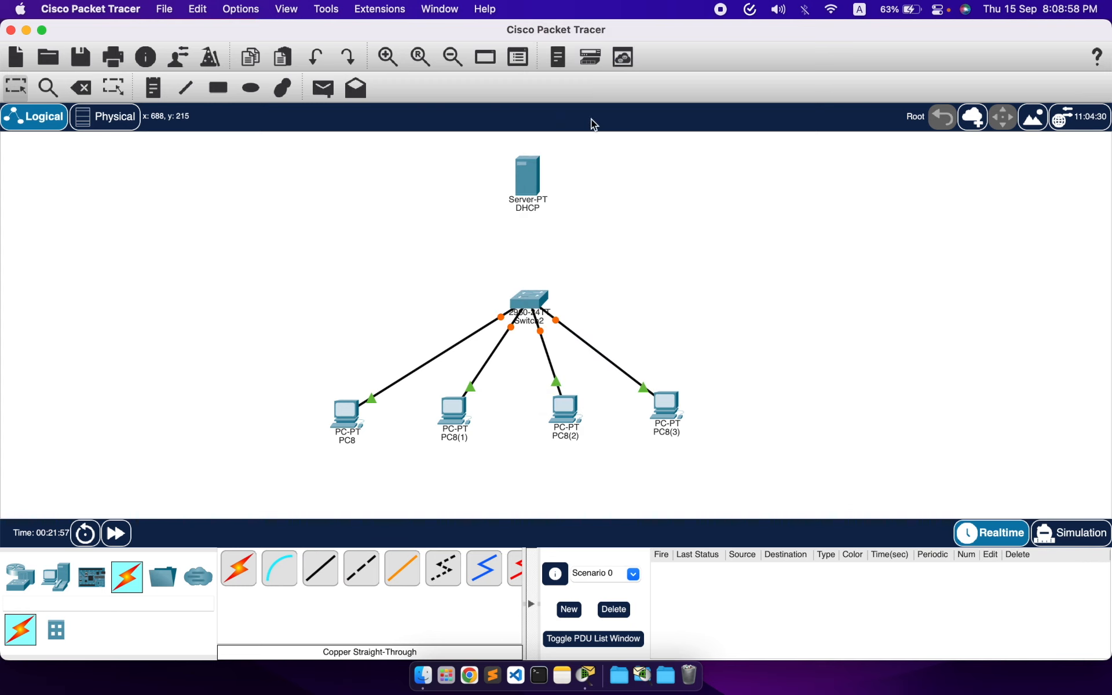
# Connect FastEthernet0/2 of the switch to the DHCP server with a copper straight-through cable
pyautogui.click(336, 566)
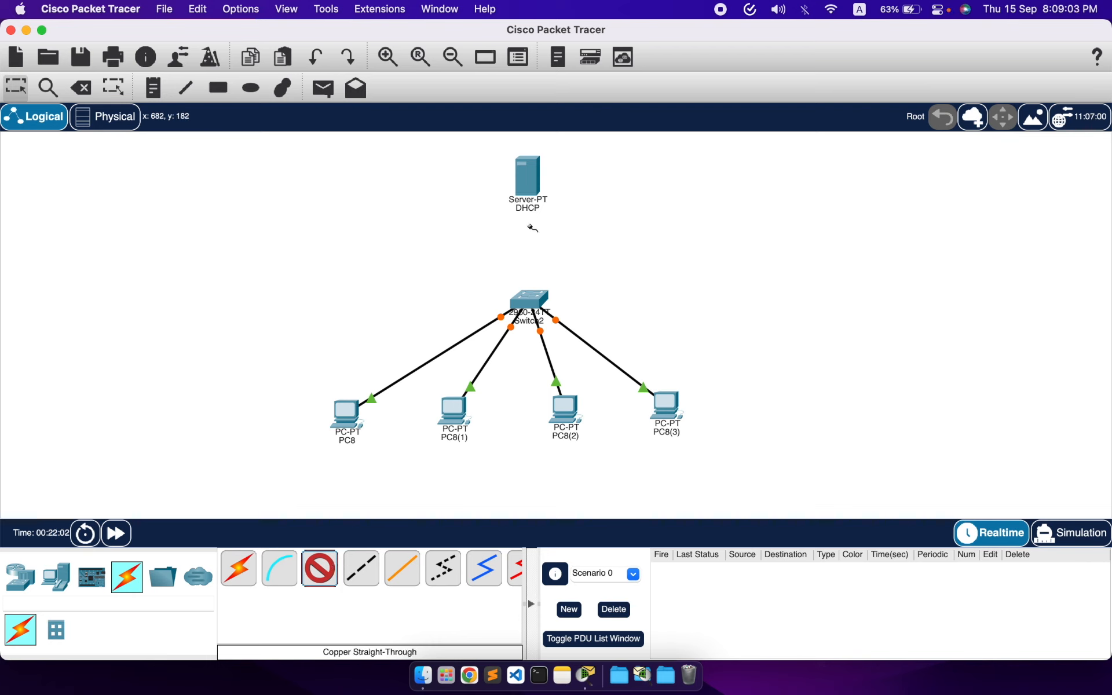
pyautogui.click(528, 302)
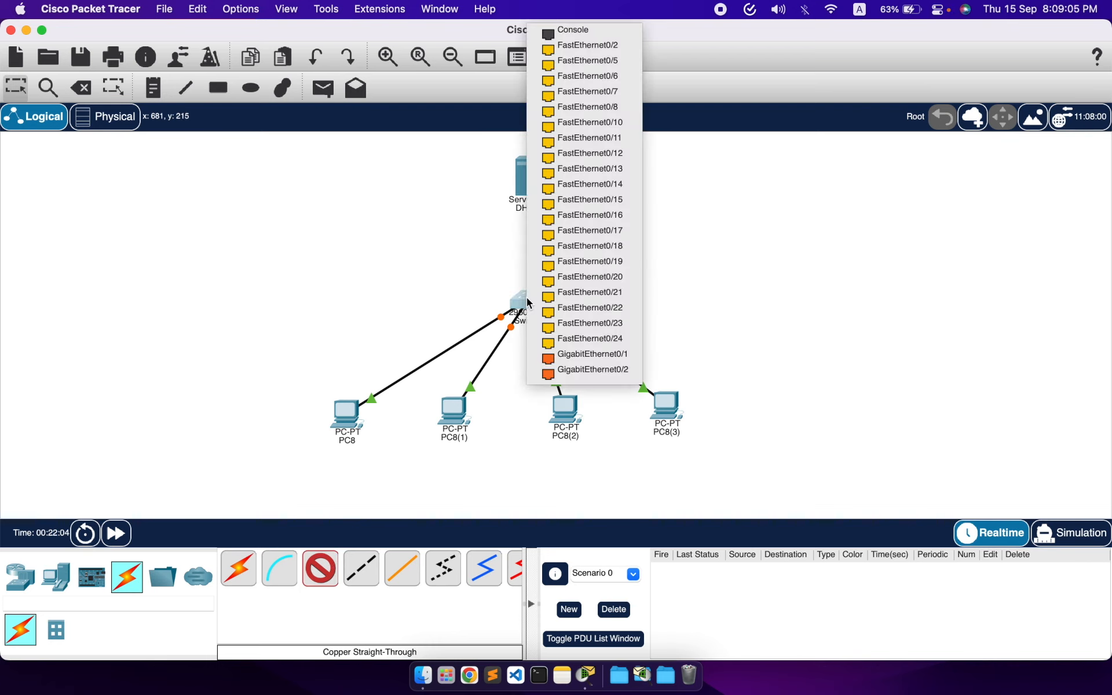
pyautogui.click(612, 45)
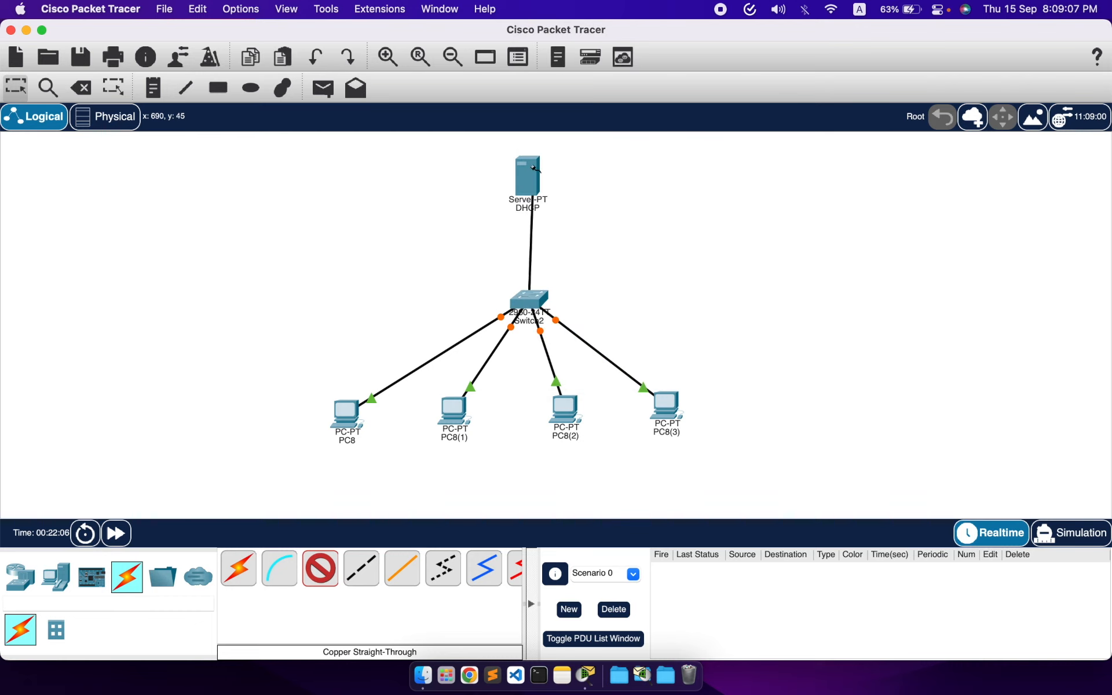
pyautogui.click(534, 167)
pyautogui.click(560, 185)
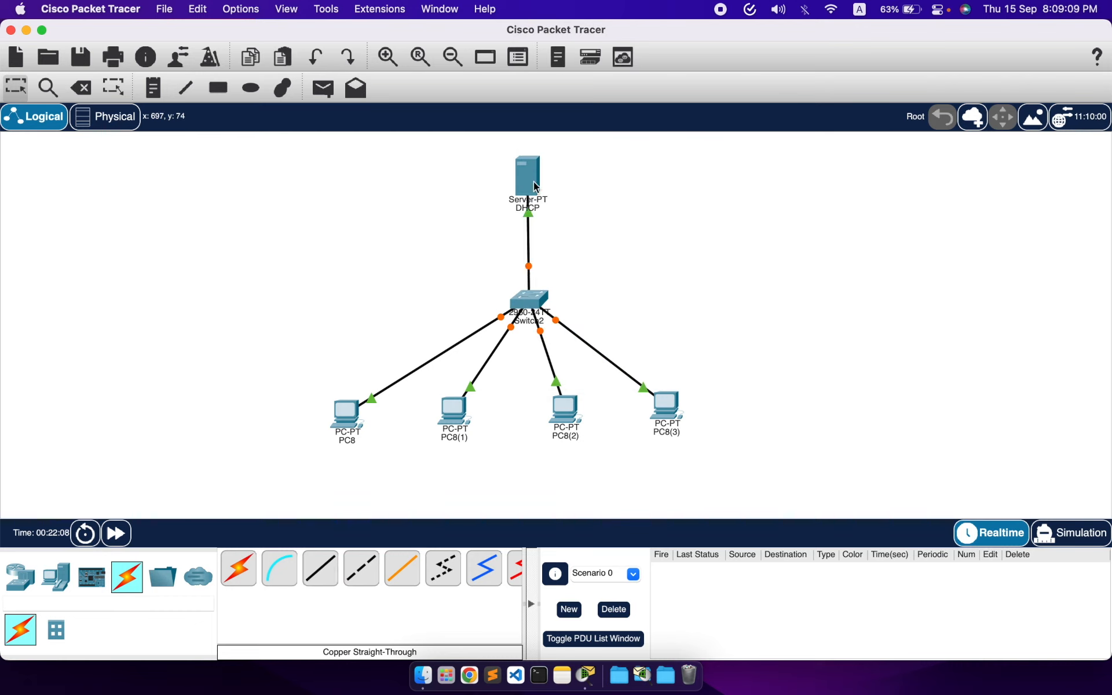
# Check the address details of PC8(1) and the IP configuration of PC8
pyautogui.moveTo(454, 421)
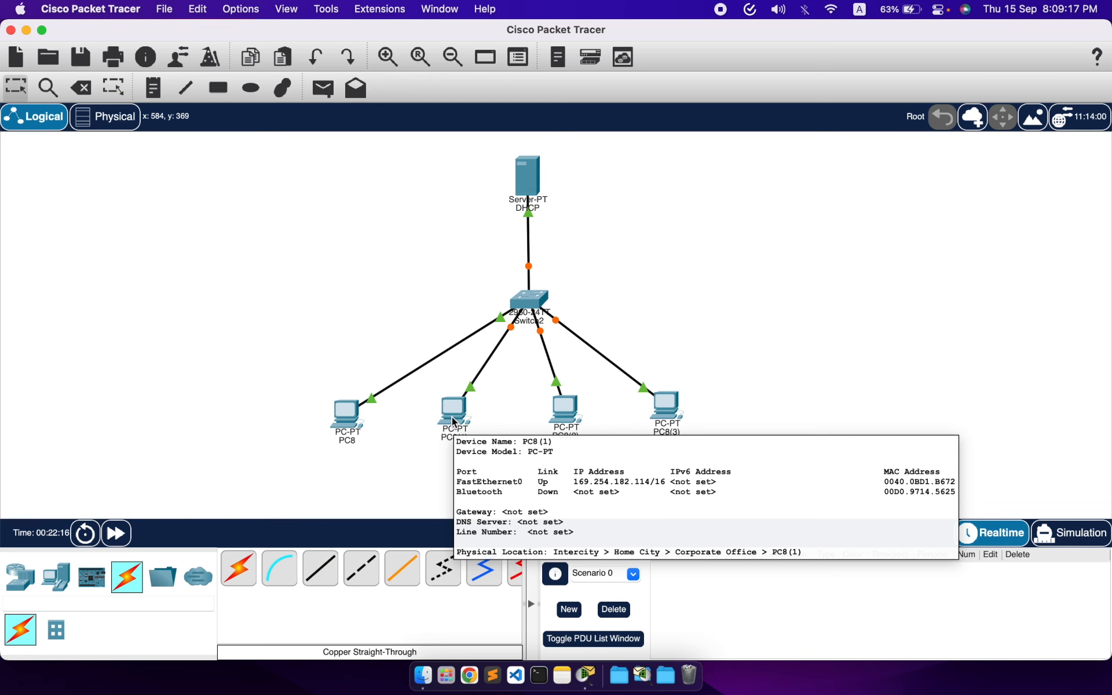
pyautogui.moveTo(352, 429)
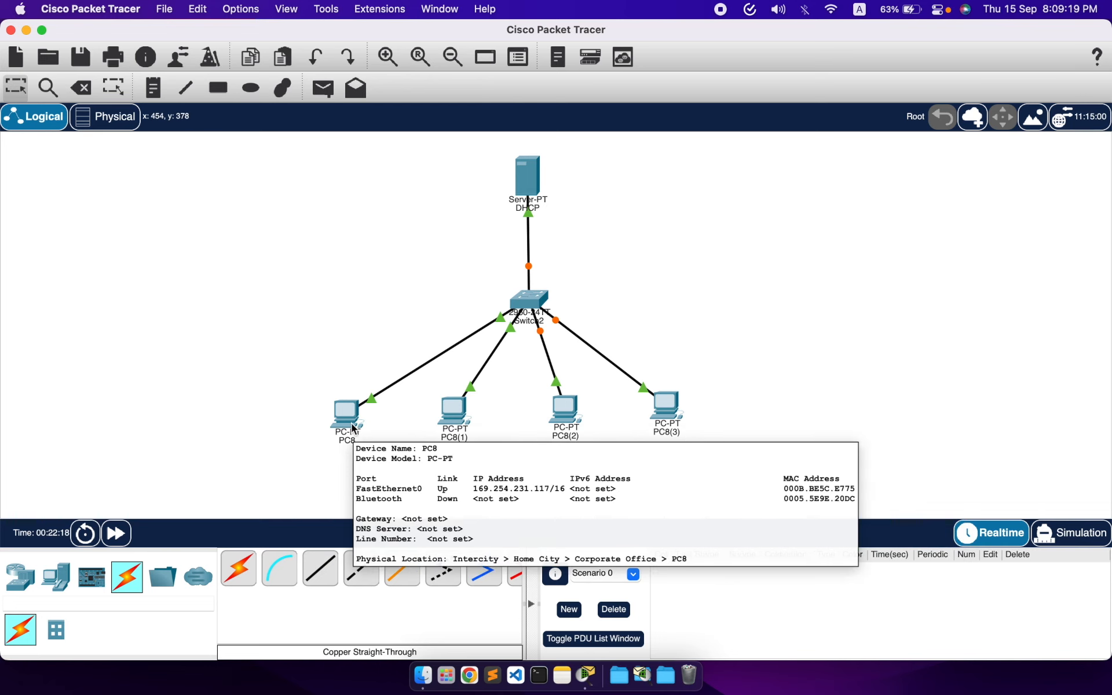
pyautogui.click(353, 428)
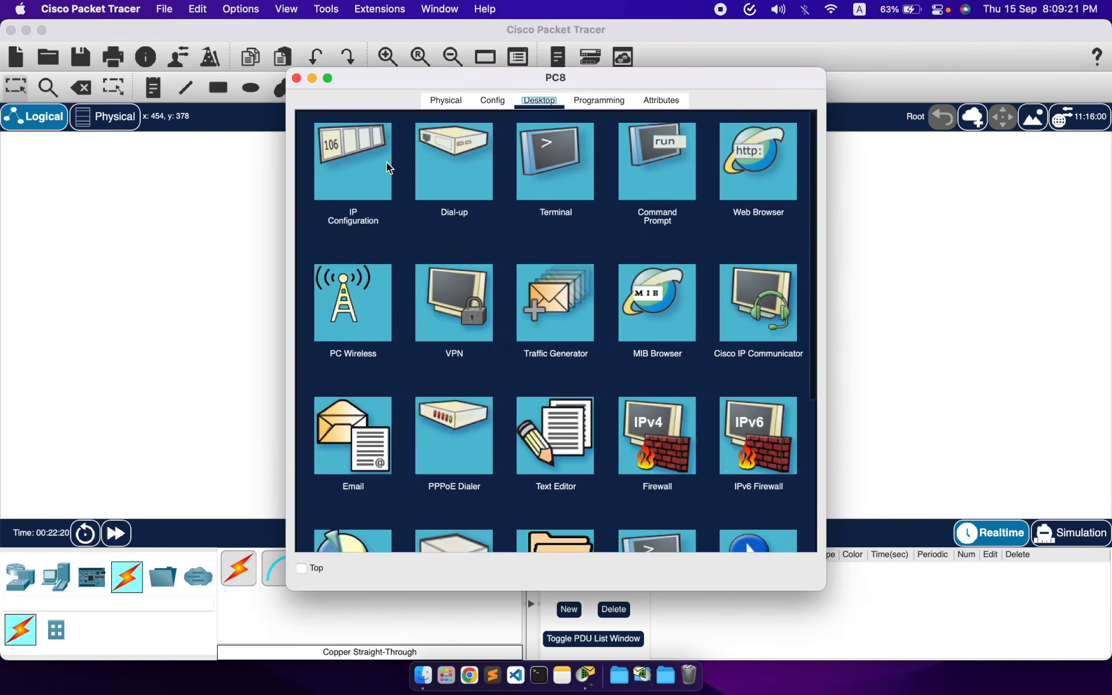
pyautogui.click(381, 172)
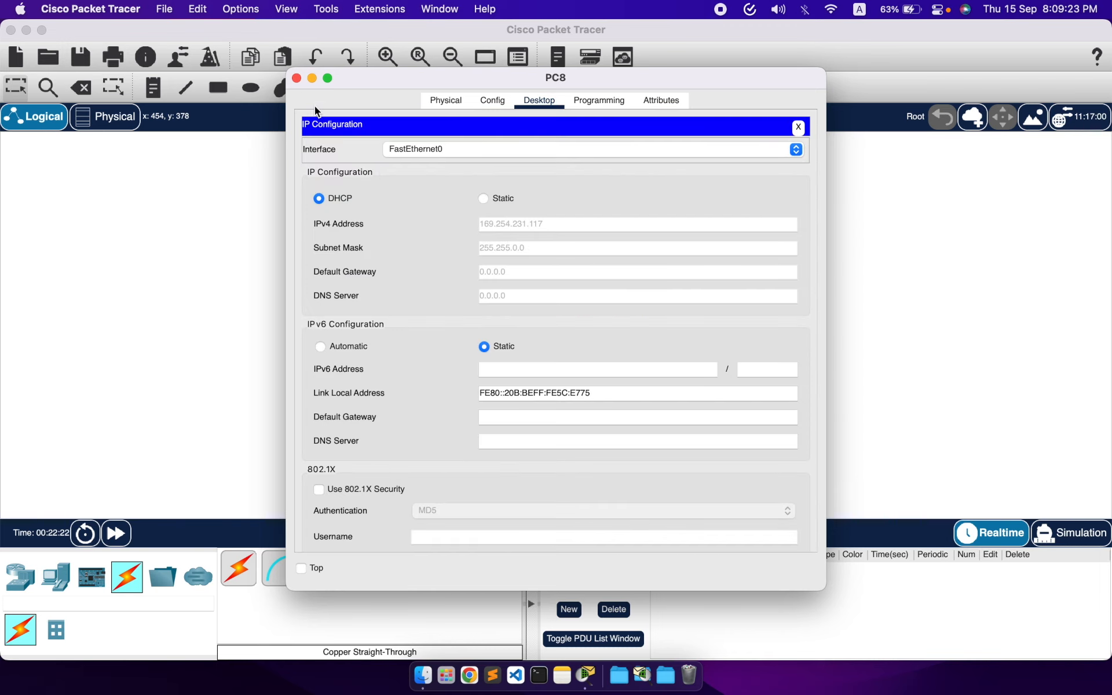
pyautogui.click(297, 78)
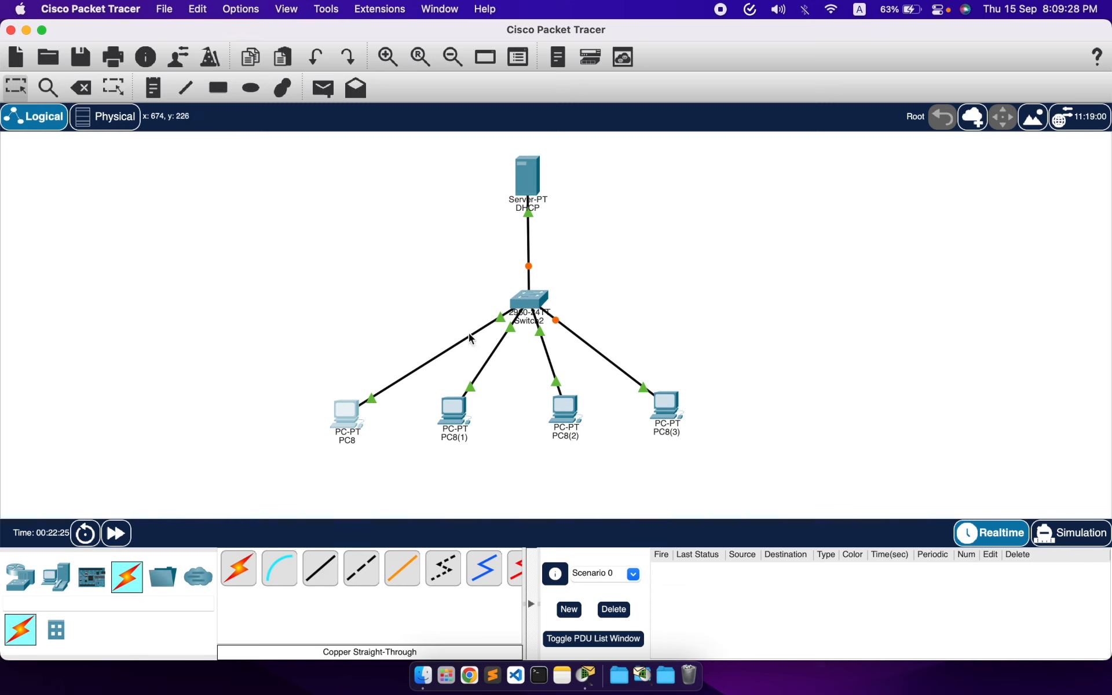
# Check the IP addresses assigned to the four PCs once their links to the switch are up
pyautogui.click(84, 535)
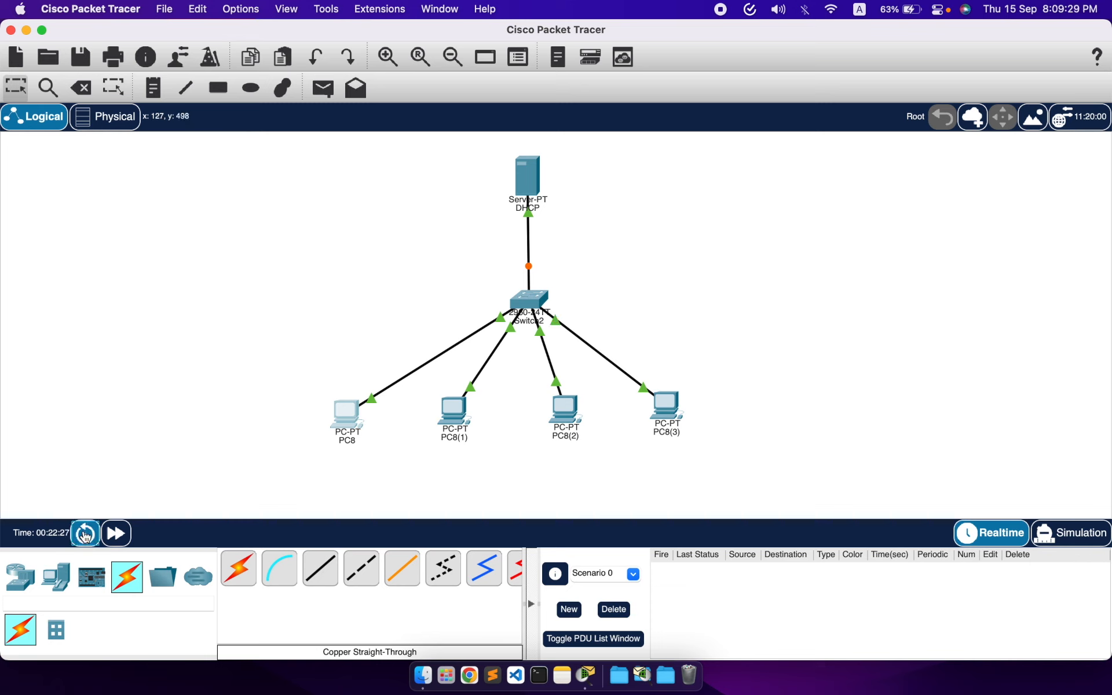
pyautogui.click(486, 375)
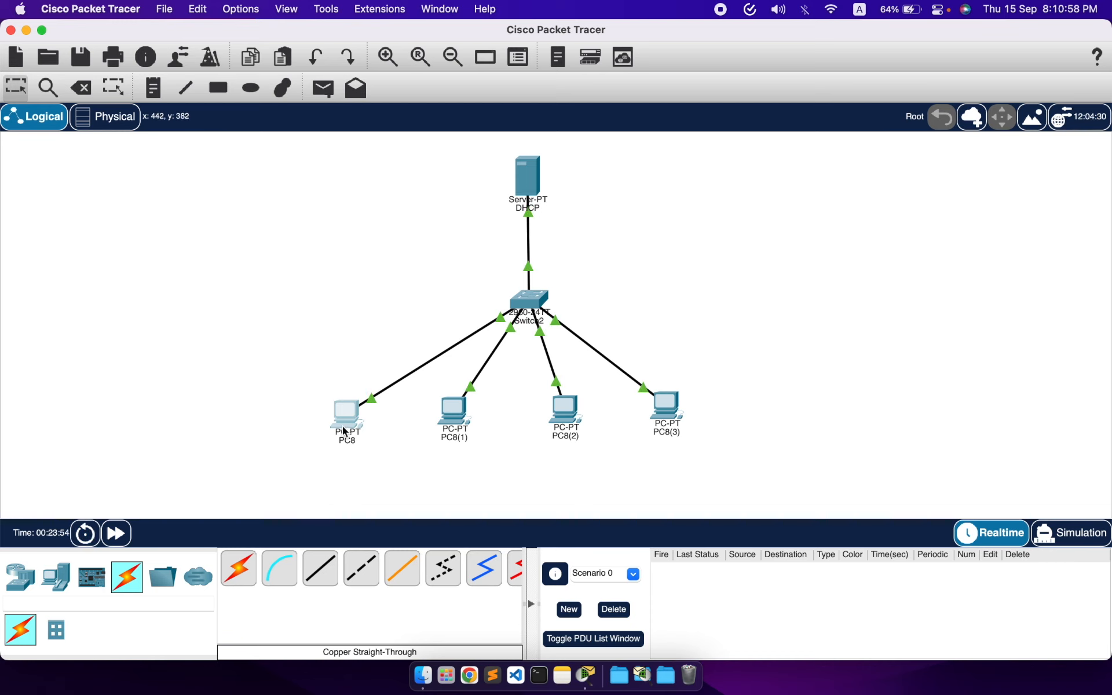
pyautogui.moveTo(345, 429)
pyautogui.moveTo(461, 416)
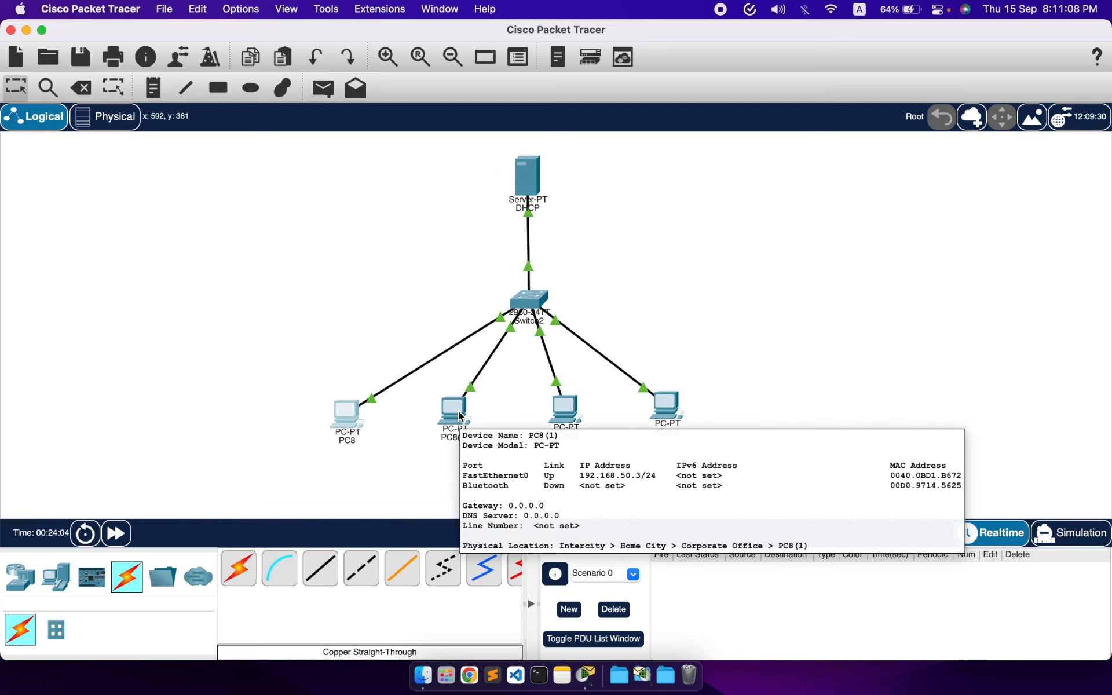
pyautogui.moveTo(567, 410)
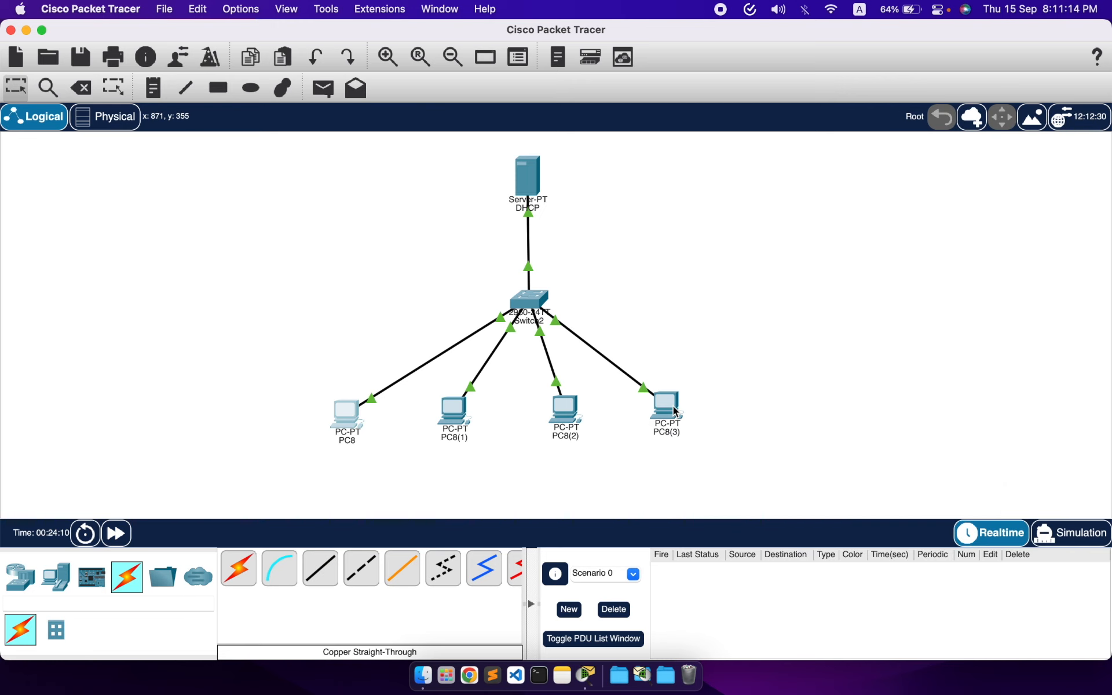
pyautogui.moveTo(675, 411)
# Duplicate PC8(3) and place the copy to the right of the PC row, slightly higher than the other PCs
pyautogui.click(672, 408)
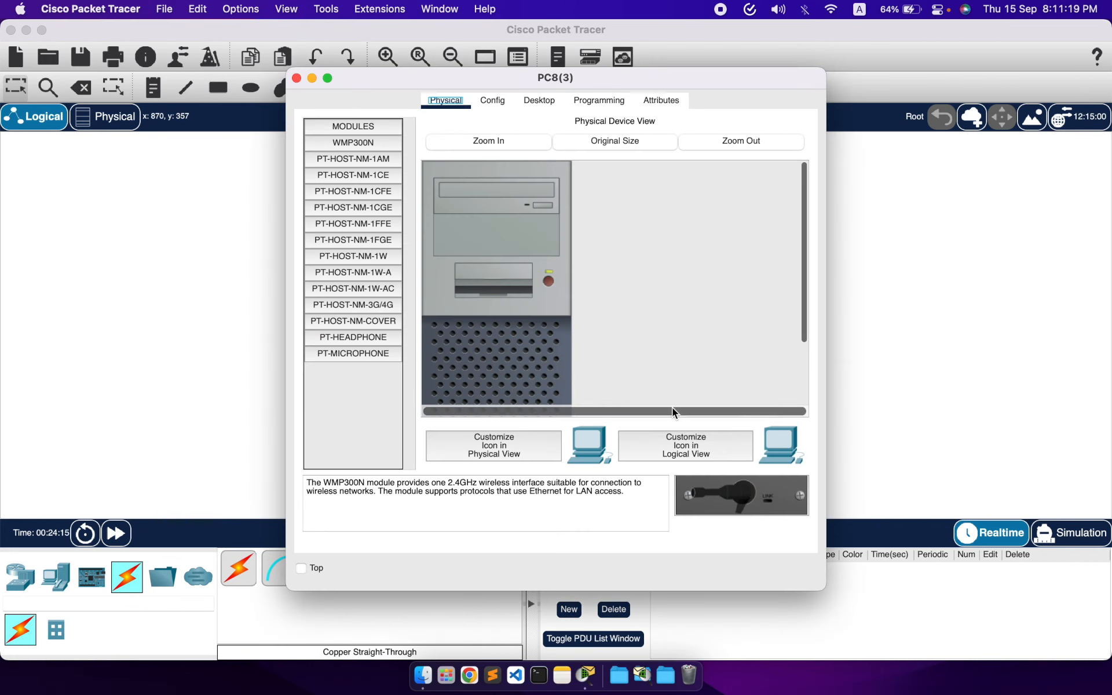
pyautogui.click(296, 77)
pyautogui.hotkey('ctrl', 'v')
pyautogui.moveTo(681, 367); pyautogui.dragTo(808, 349)
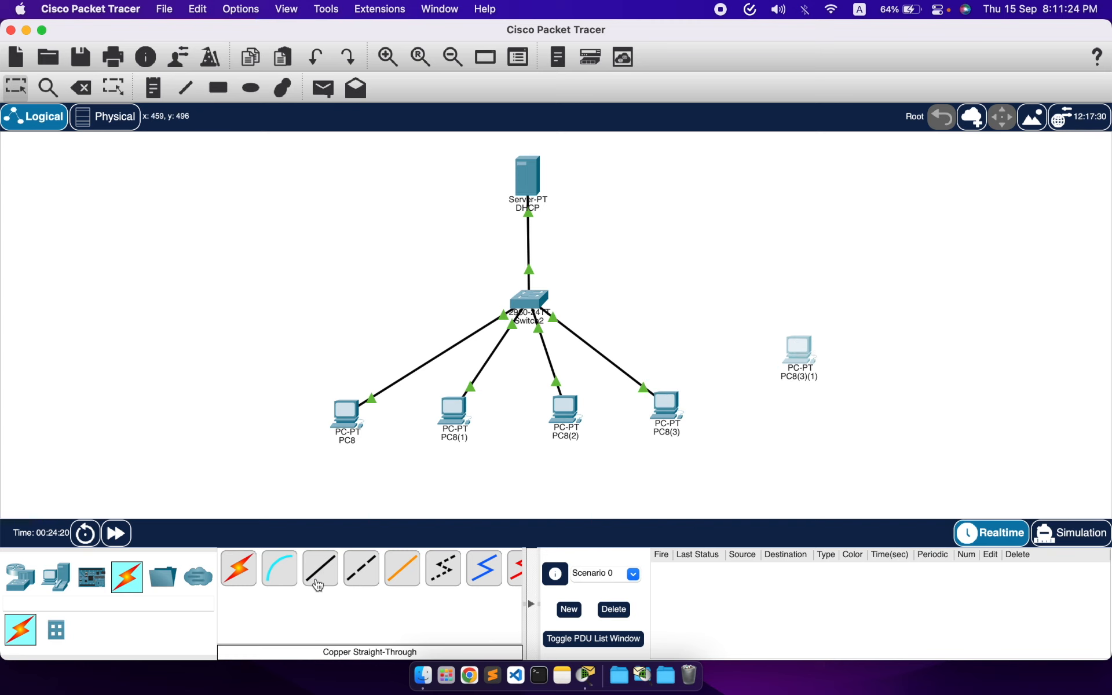
# Check the global settings and IP configuration of the newly copied PC
pyautogui.click(801, 352)
pyautogui.click(494, 102)
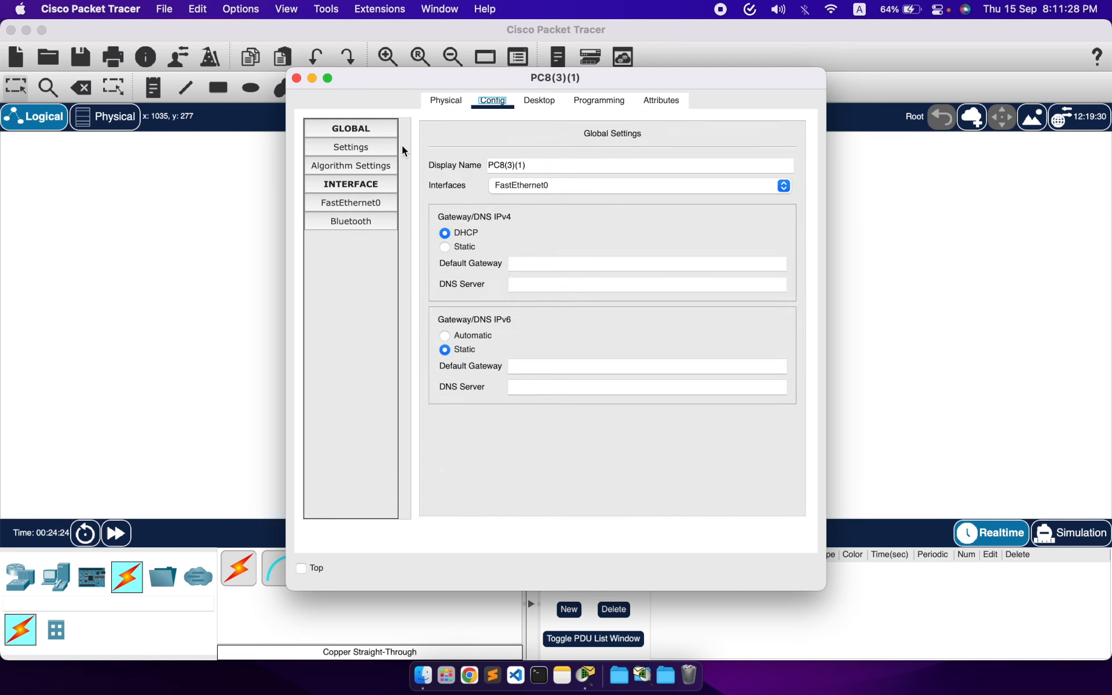
pyautogui.click(533, 101)
pyautogui.click(362, 155)
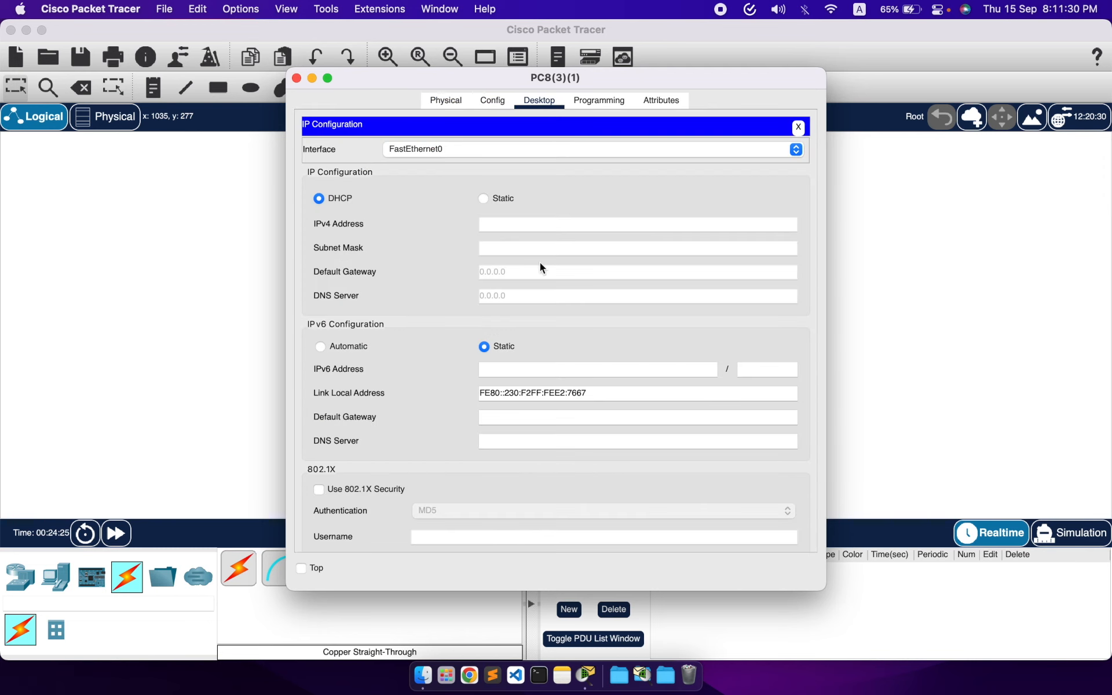
pyautogui.click(297, 77)
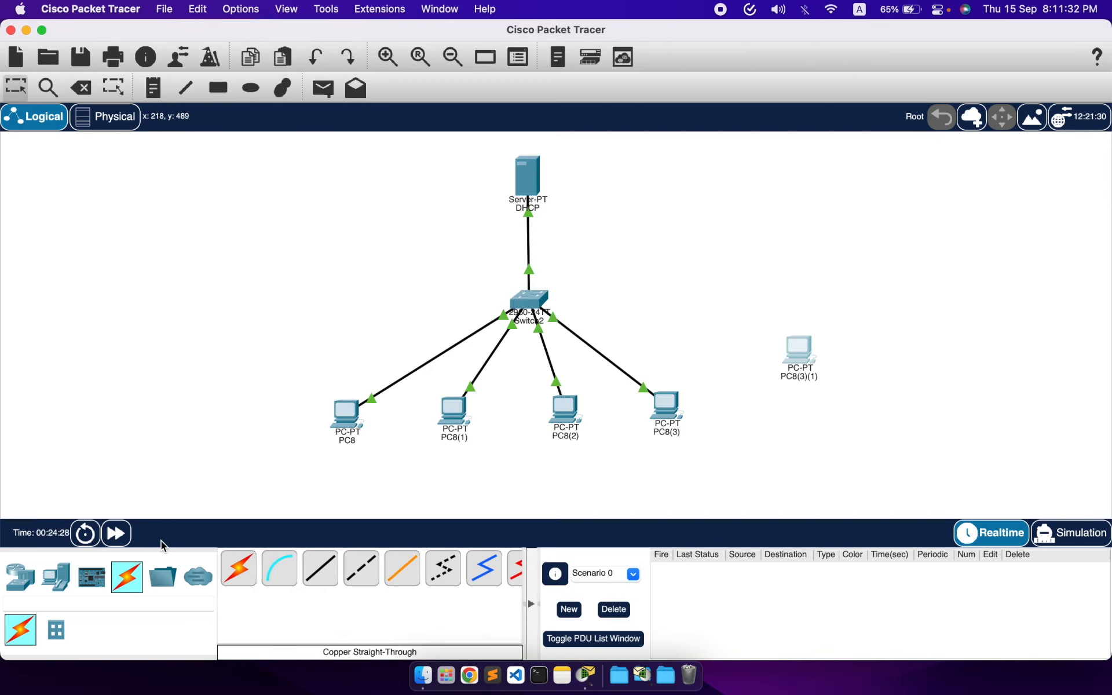
# Connect FastEthernet0/6 of the switch to FastEthernet0 of the new PC by straight-through cable and check the PC's IP address
pyautogui.click(523, 302)
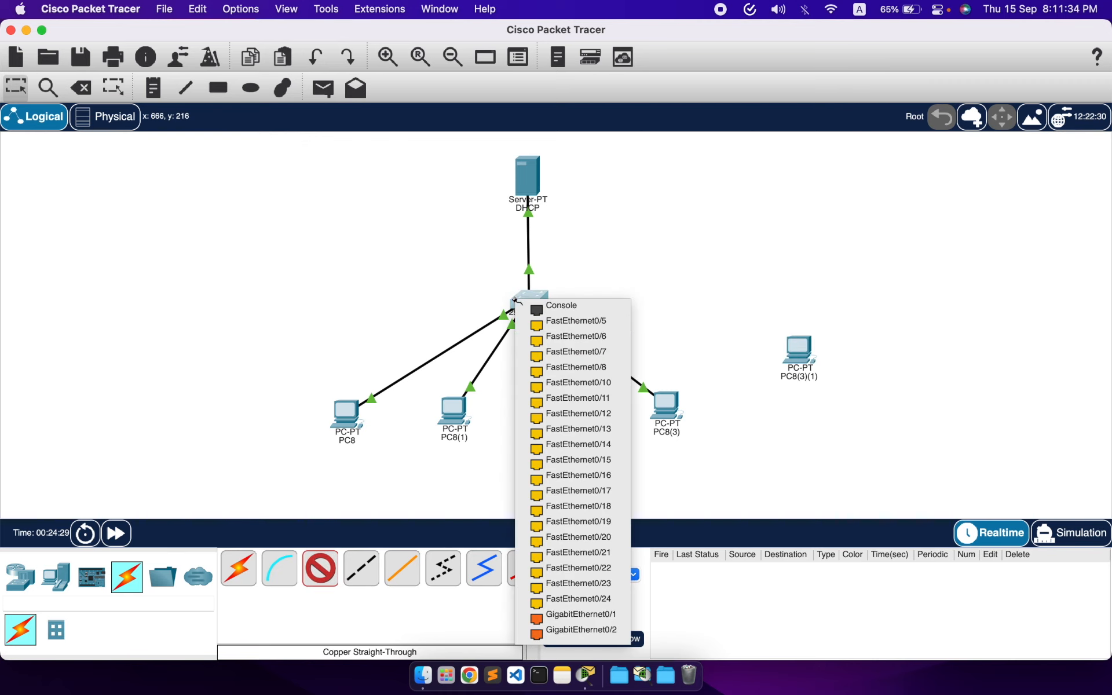
pyautogui.click(558, 343)
pyautogui.click(795, 355)
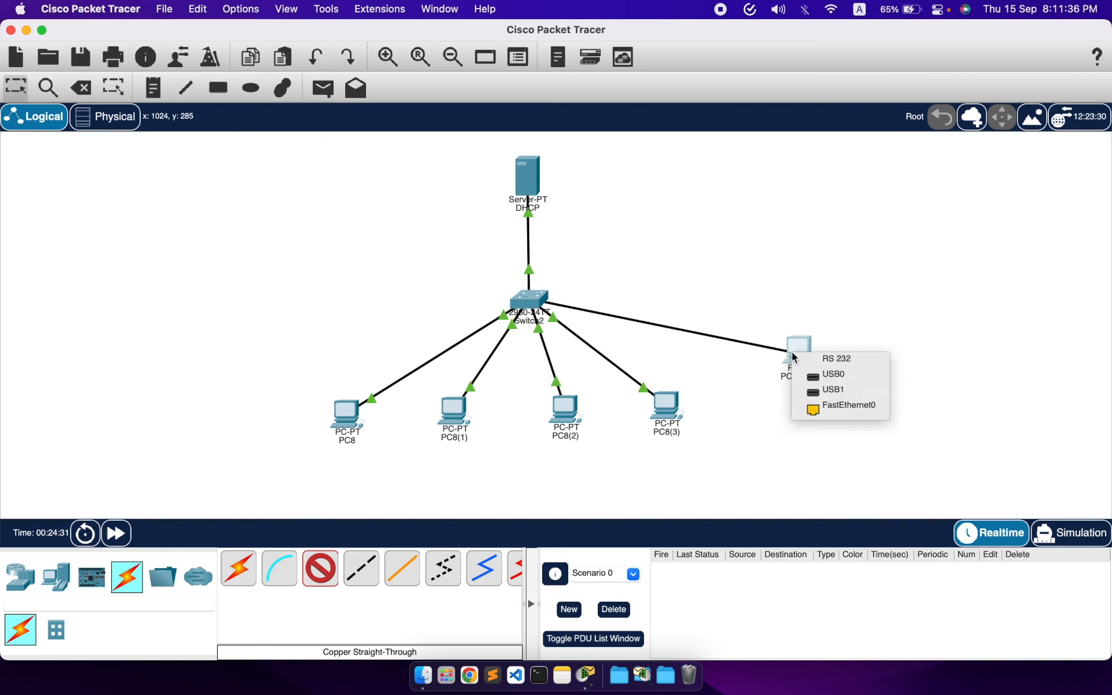
pyautogui.click(817, 410)
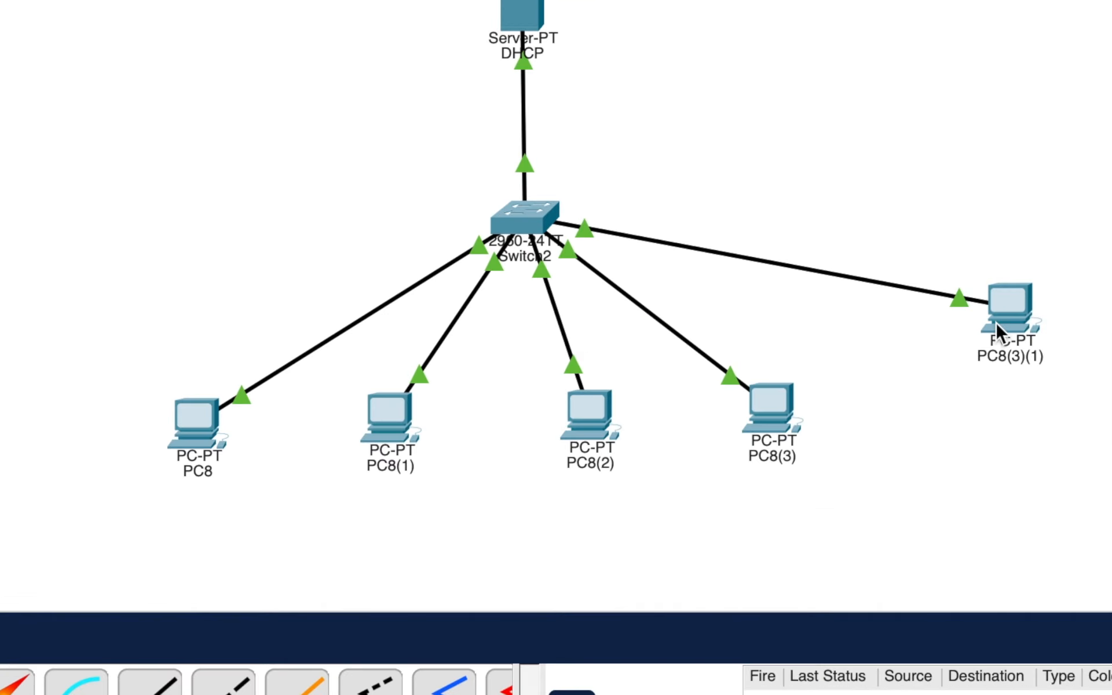
pyautogui.moveTo(996, 322)
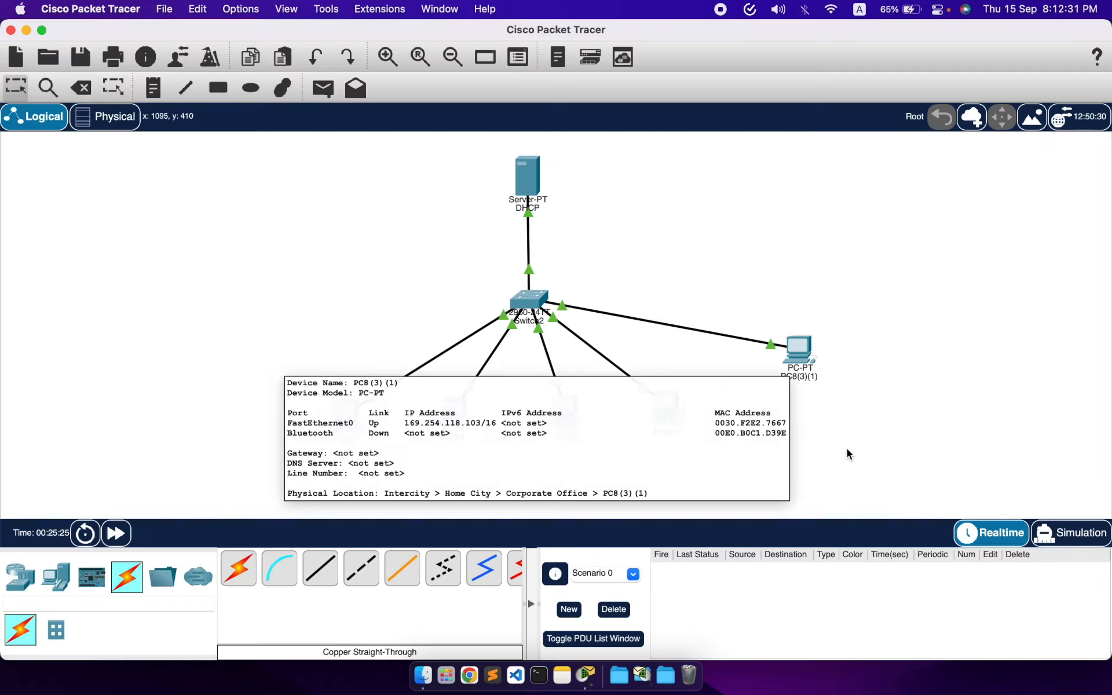
# Switch the IPv4 configuration of PC8(3)(1) to Static and back to DHCP to request a new address, and close its window
pyautogui.click(996, 322)
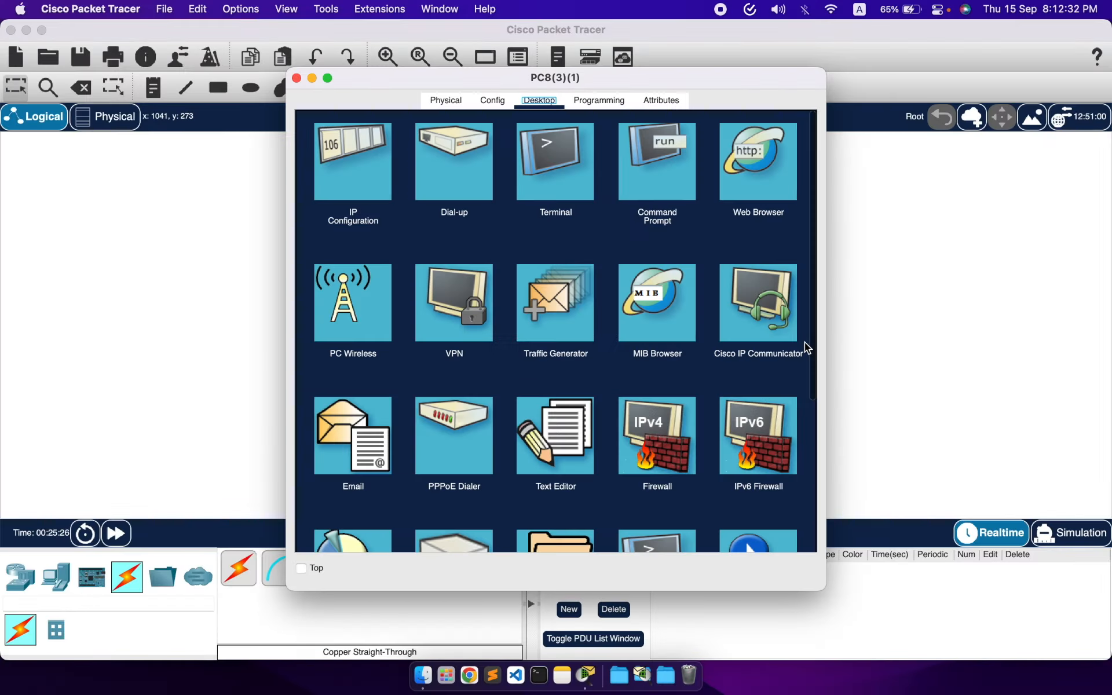
pyautogui.click(371, 163)
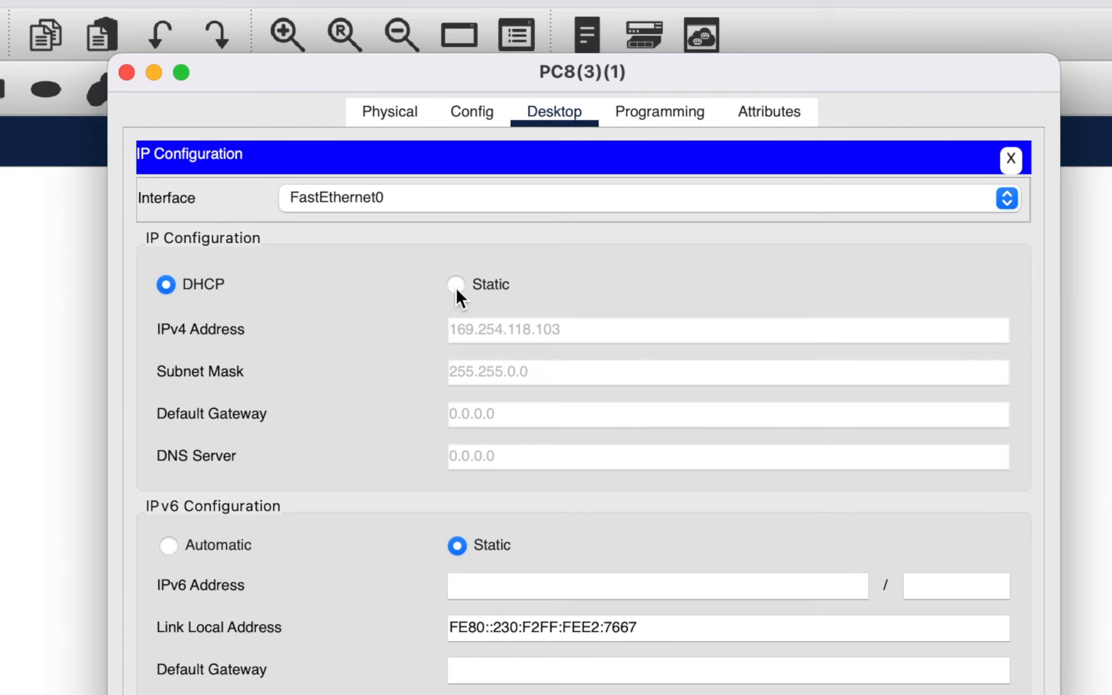
pyautogui.click(456, 285)
pyautogui.click(166, 285)
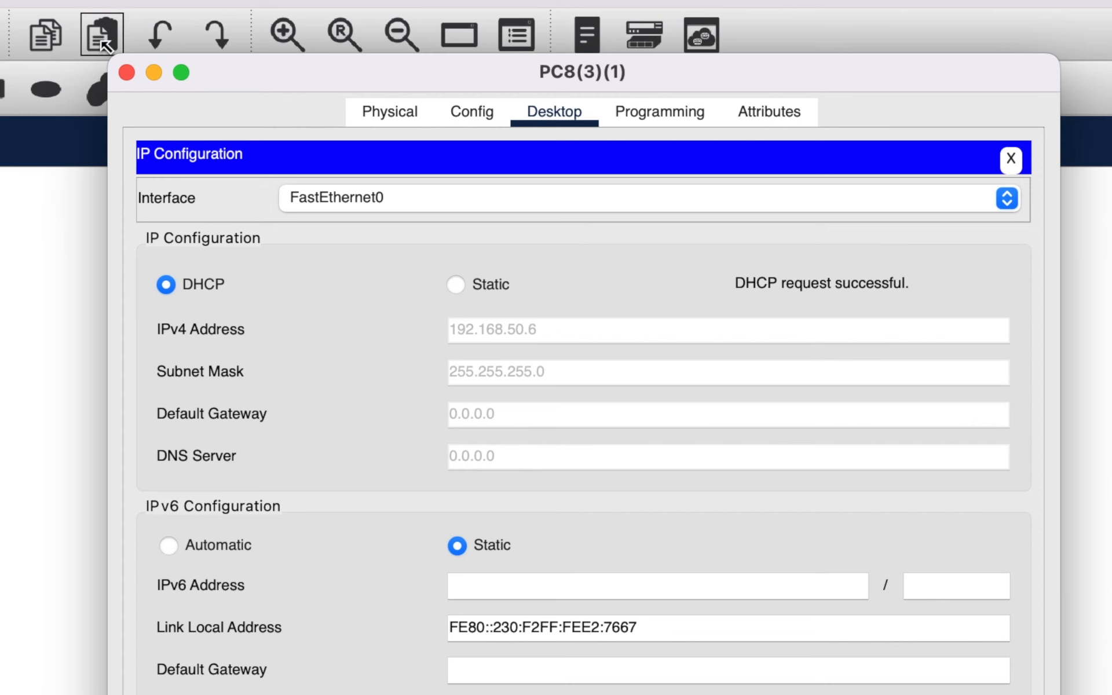
pyautogui.click(128, 72)
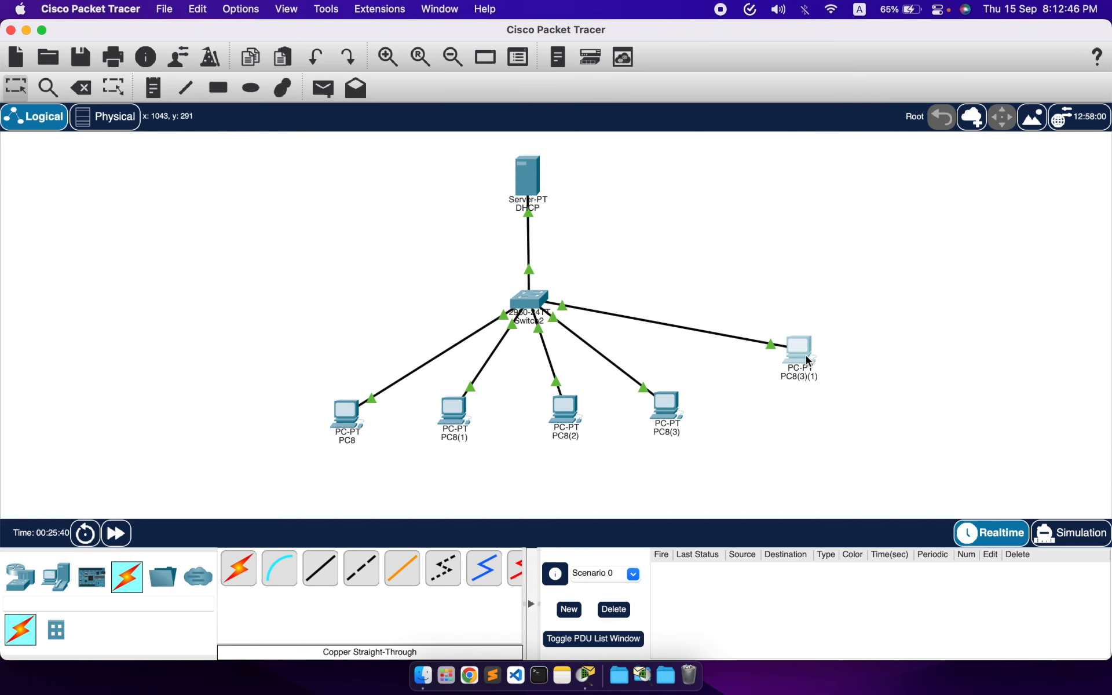
# Move PC8(3)(1) slightly lower, nearer the level of the other PCs, and check the PCs' assigned IP addresses
pyautogui.moveTo(801, 354); pyautogui.dragTo(793, 363)
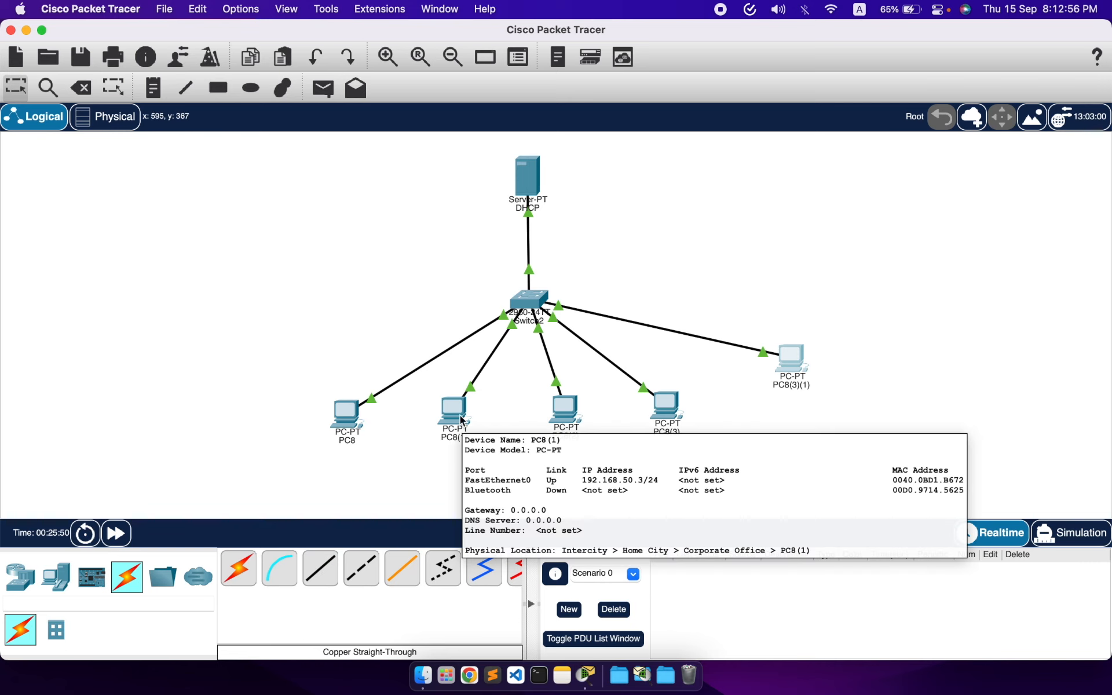
pyautogui.moveTo(805, 373)
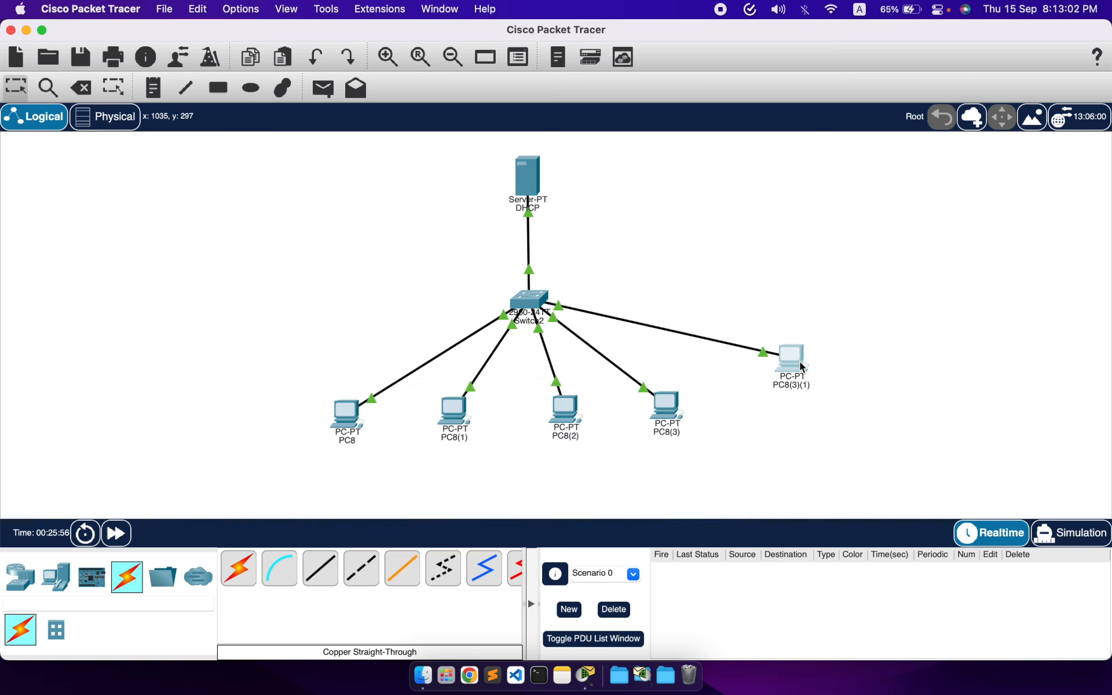
pyautogui.moveTo(802, 366); pyautogui.dragTo(803, 385)
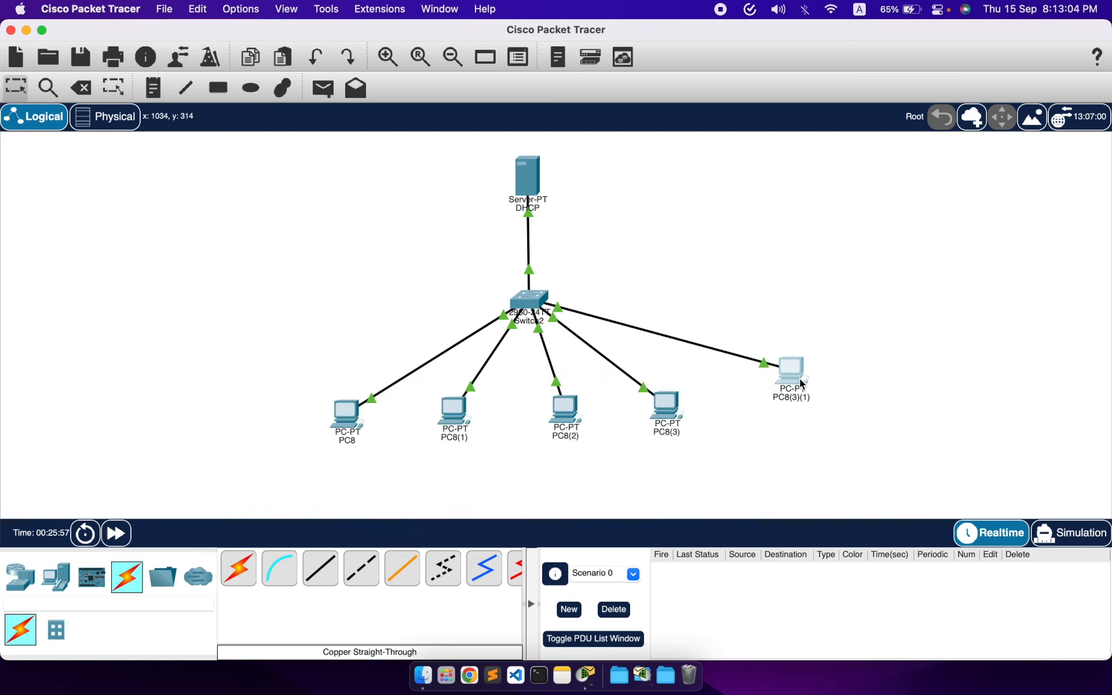